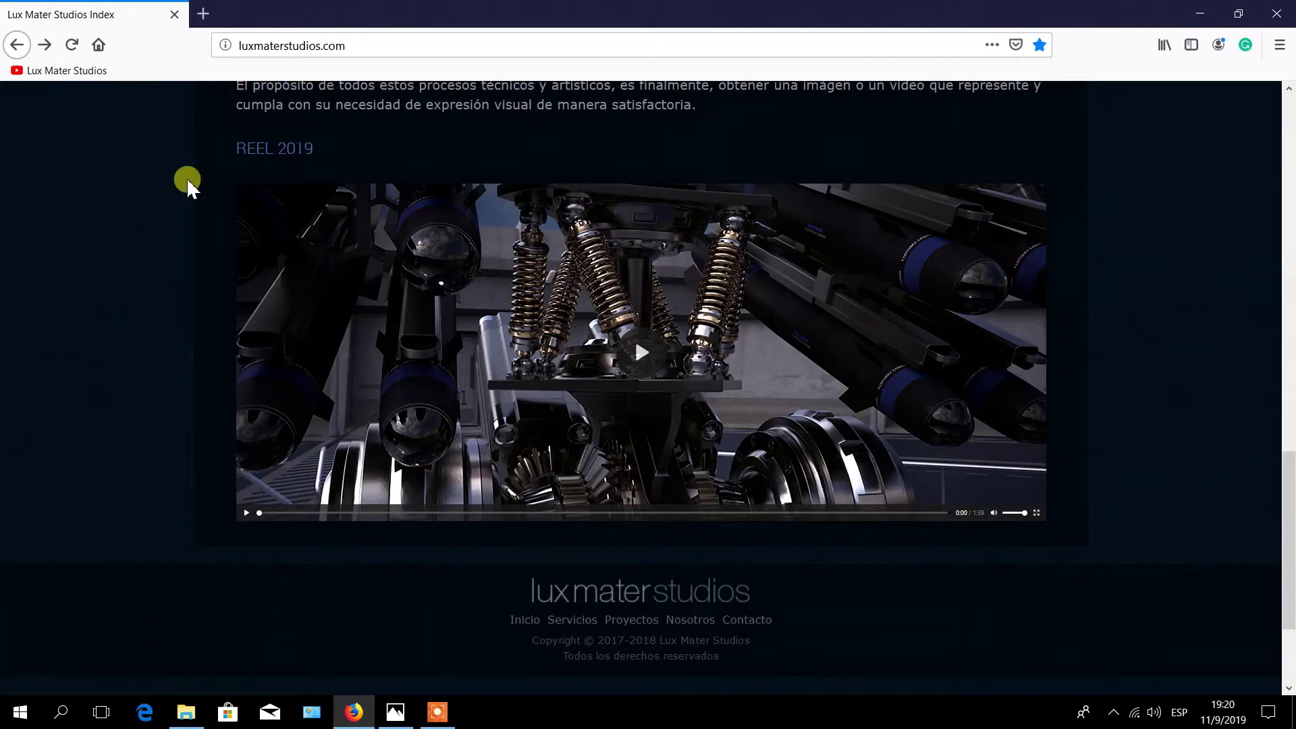
Go to sidefx.com and open the site's software download page.
left_click(300, 49)
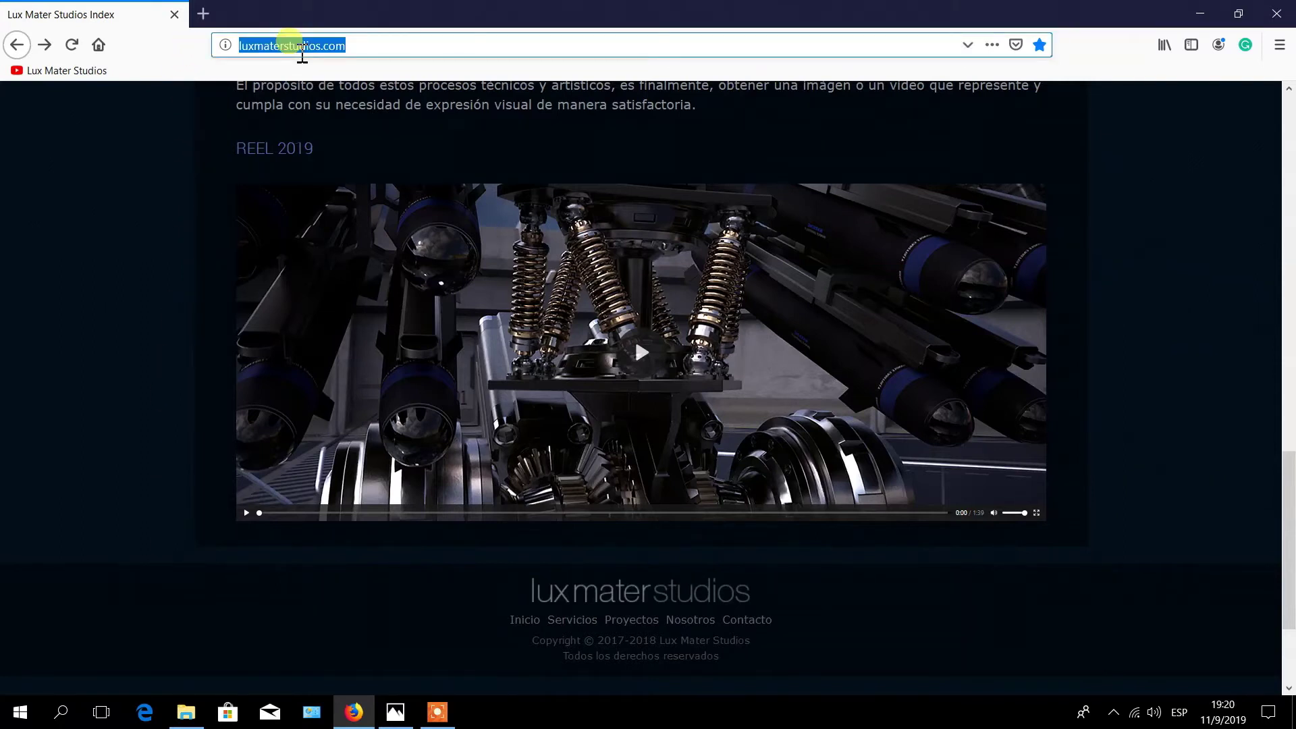
type("sidef")
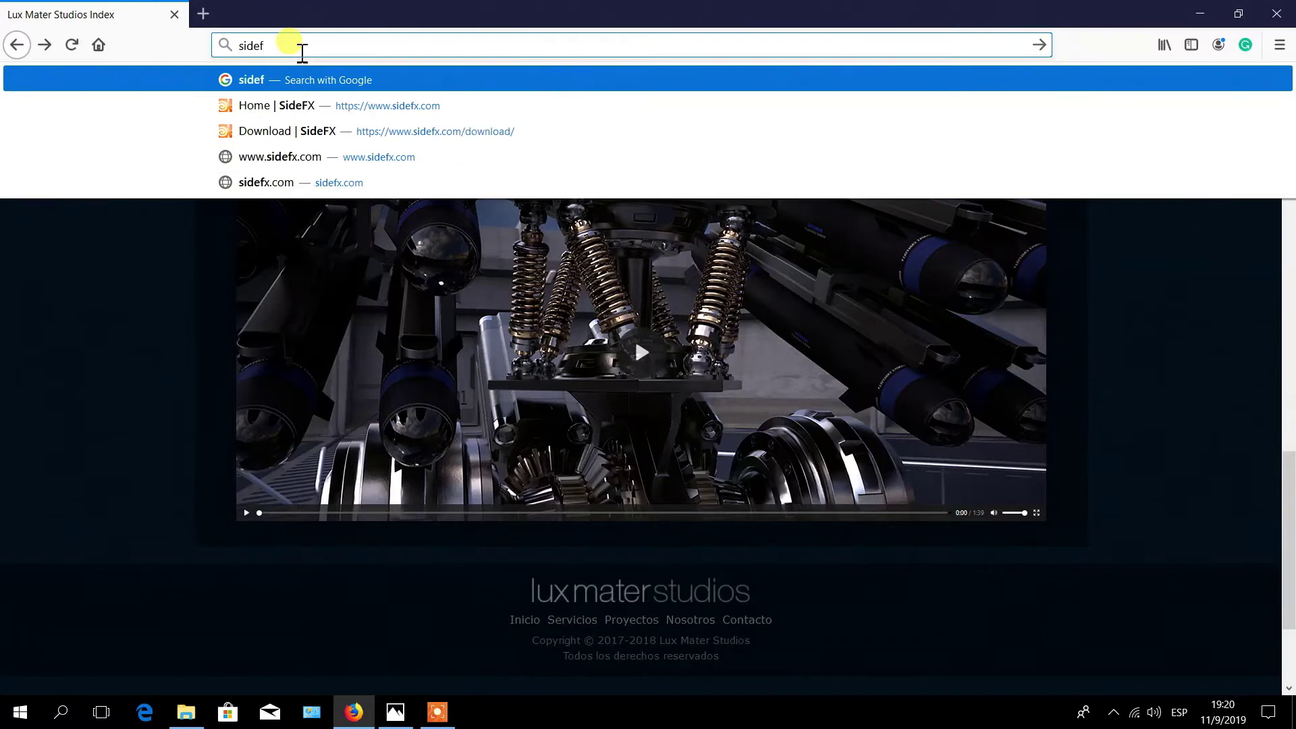
type("x.com")
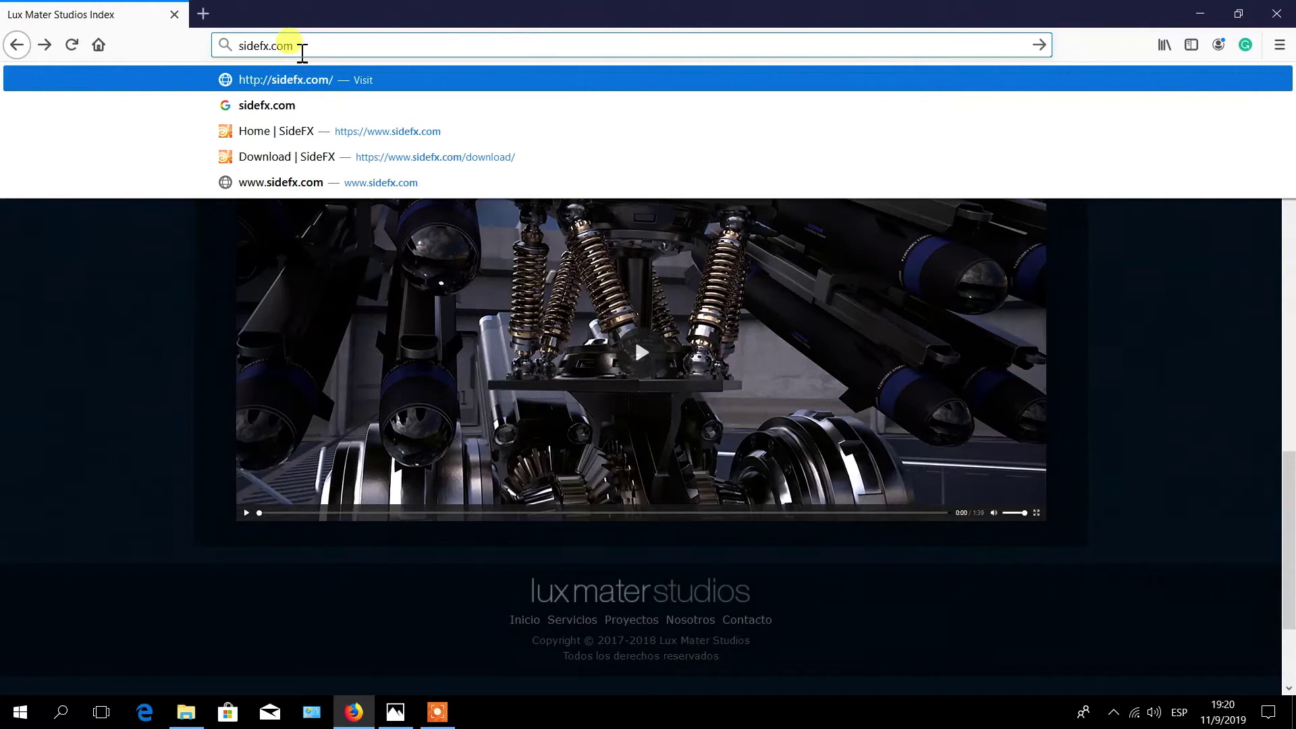
key("Return")
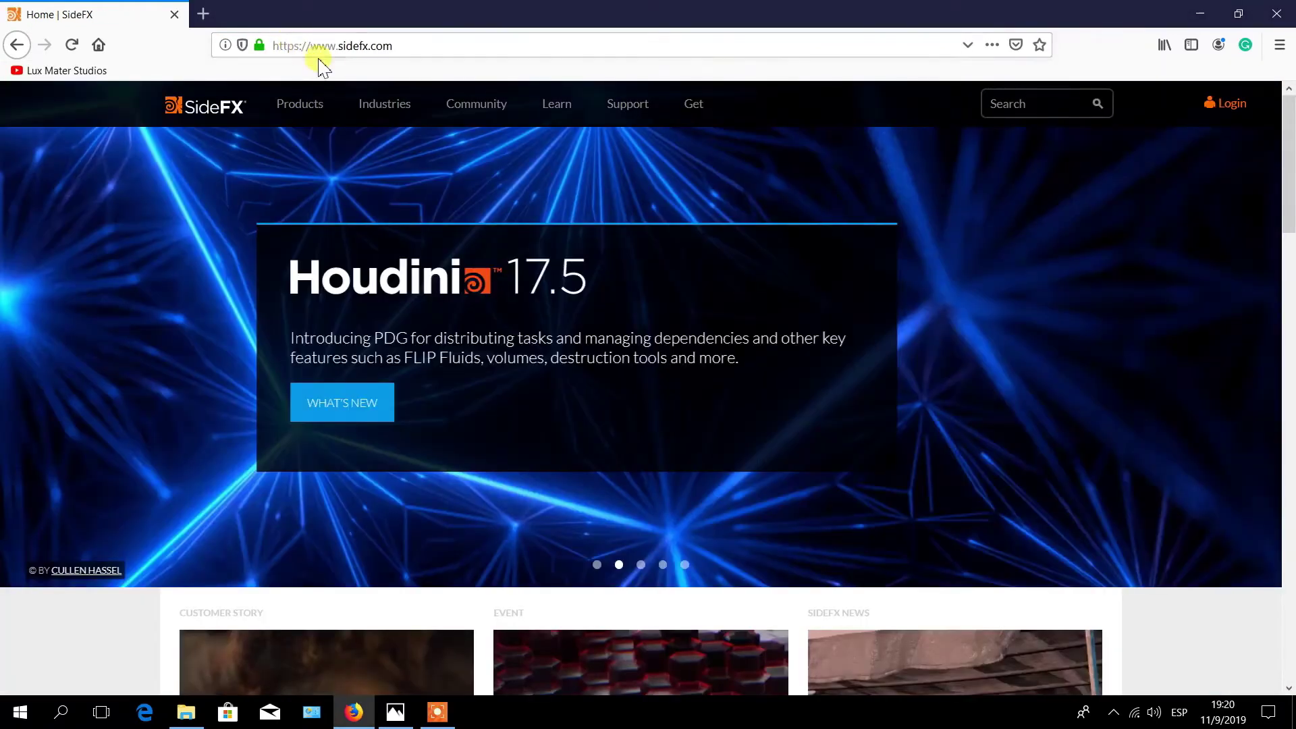
mouse_move(698, 89)
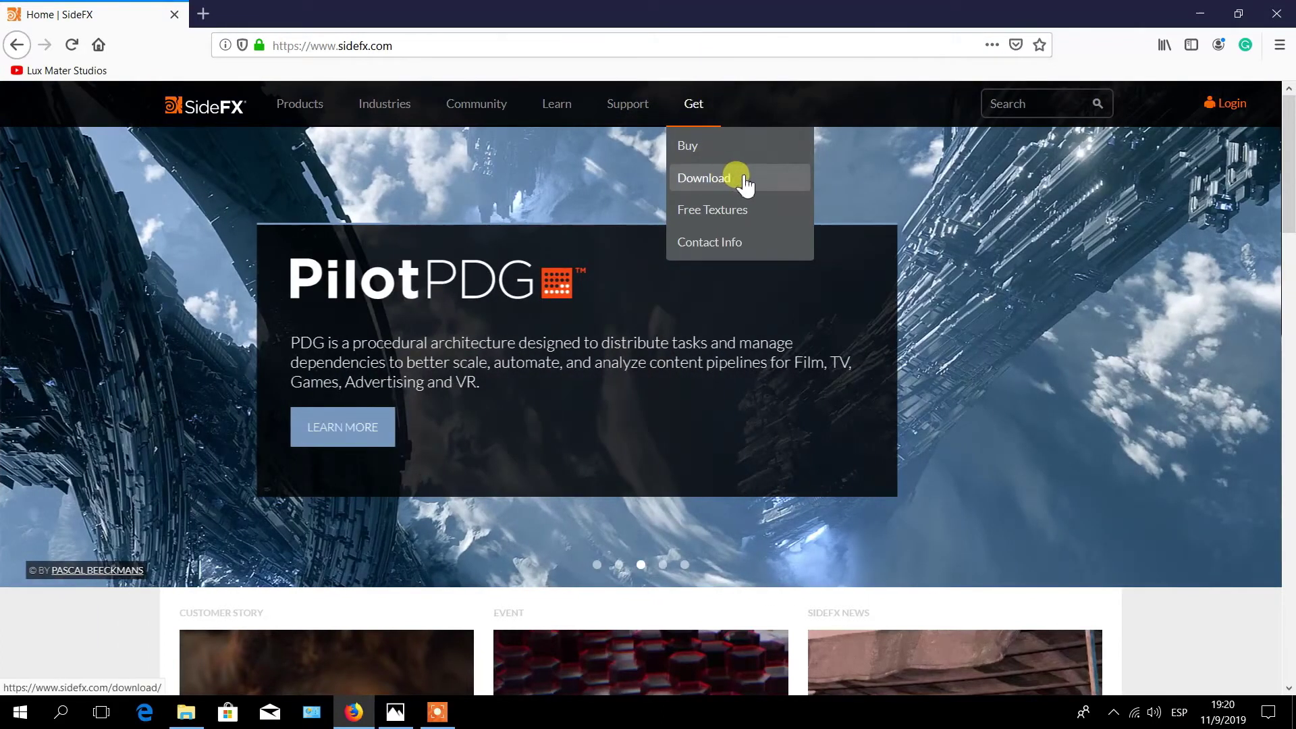
left_click(780, 179)
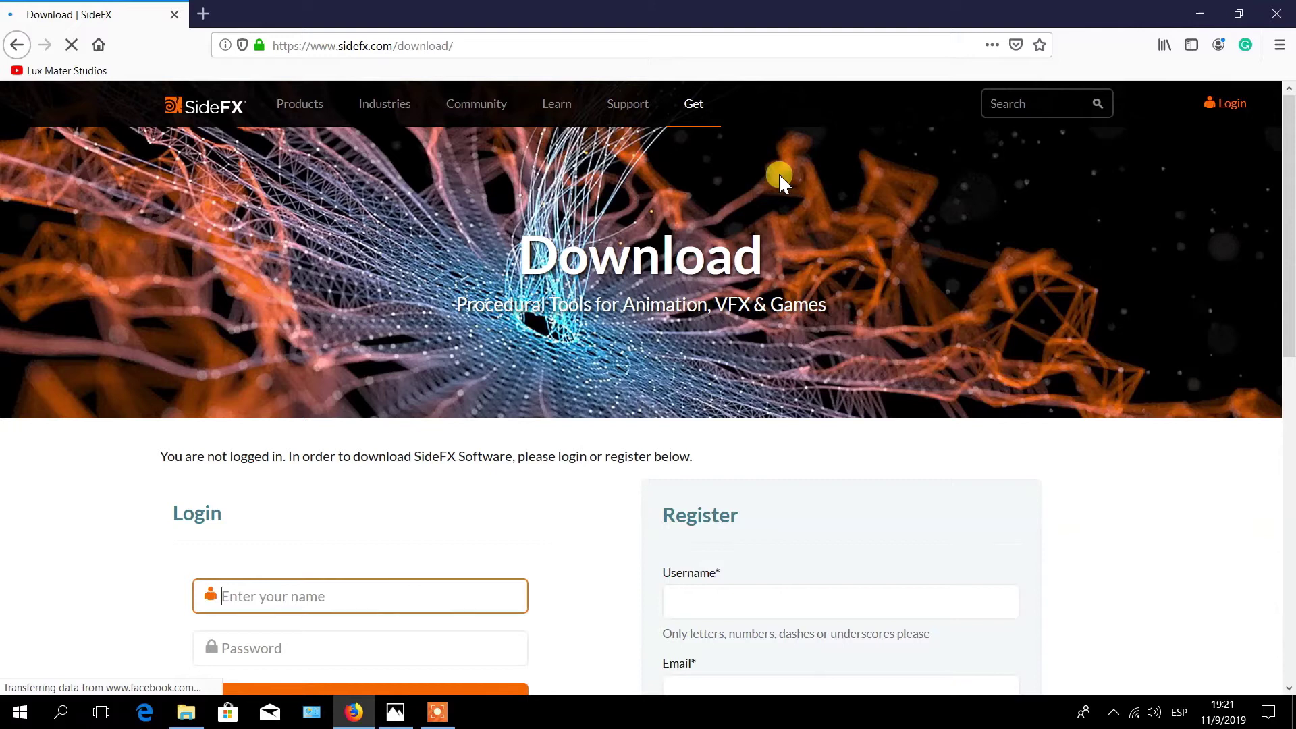
Review the username, email, first name, last name and password fields of the registration form.
scroll(949, 270, "down", 1)
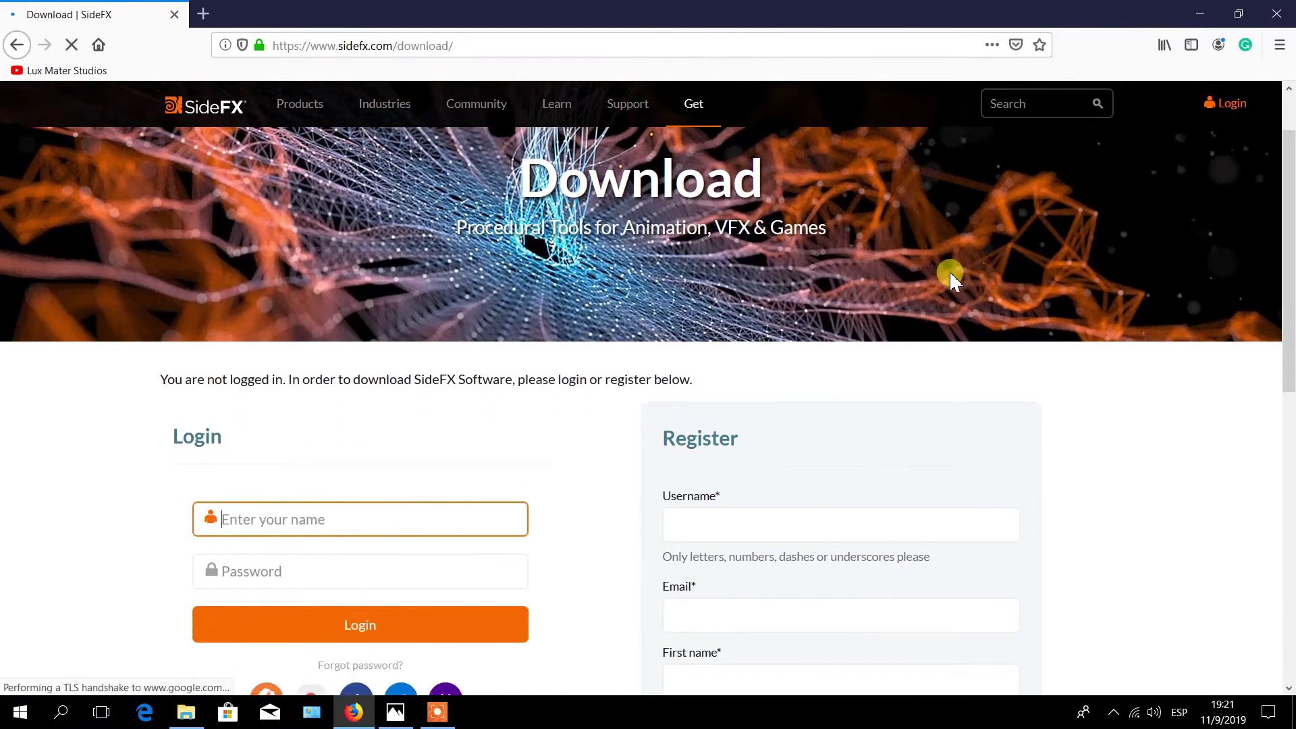
scroll(949, 270, "down", 4)
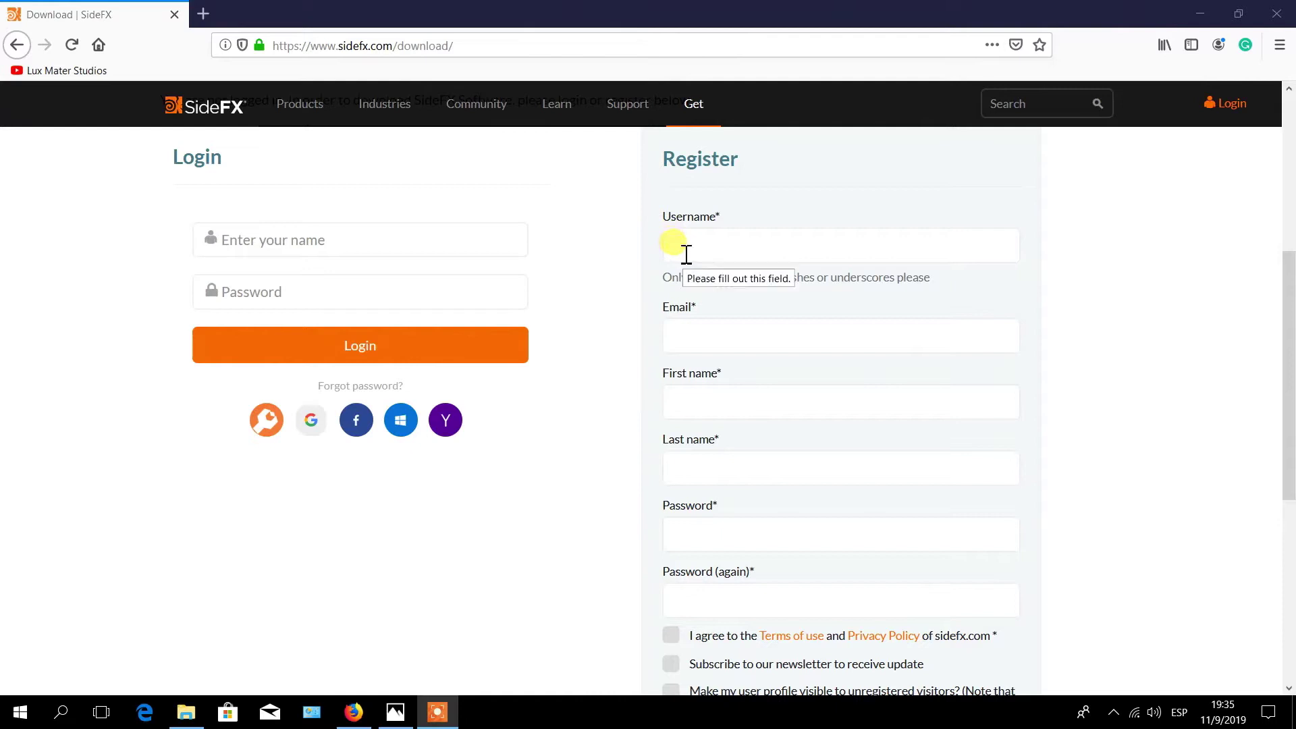
left_click(686, 253)
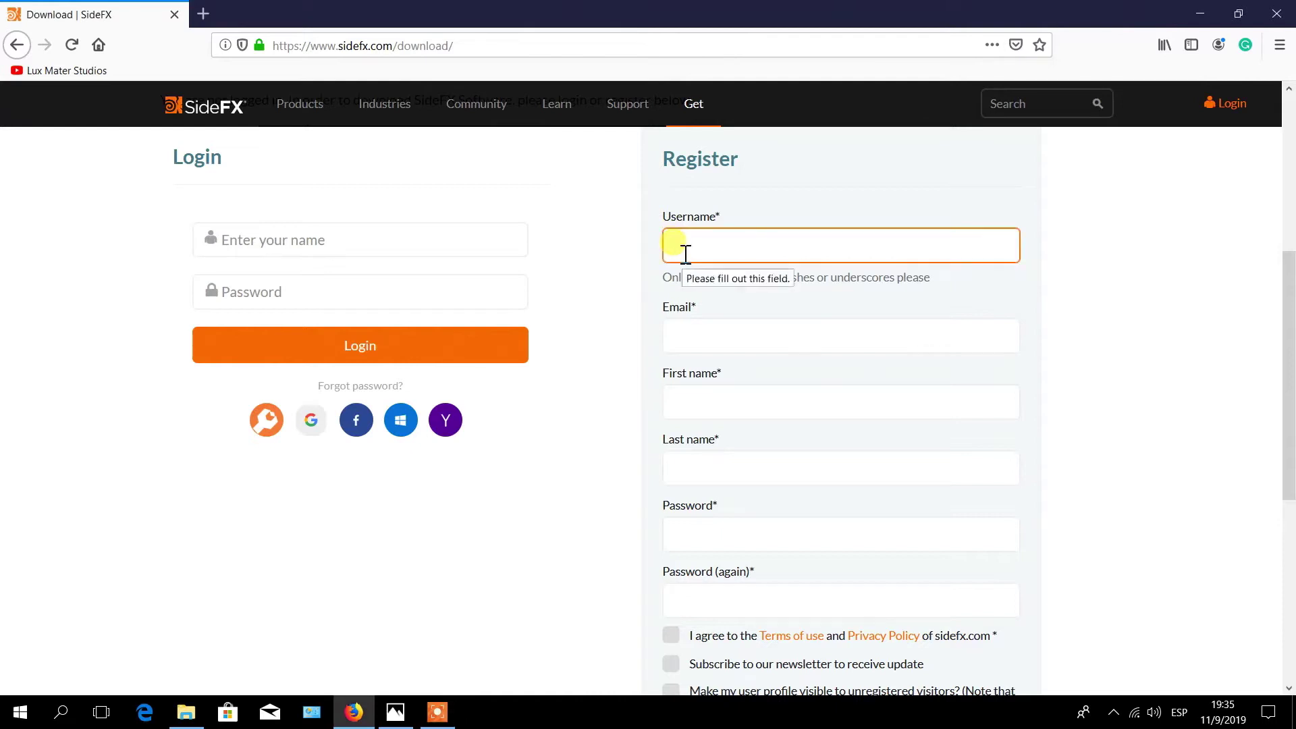
left_click(677, 338)
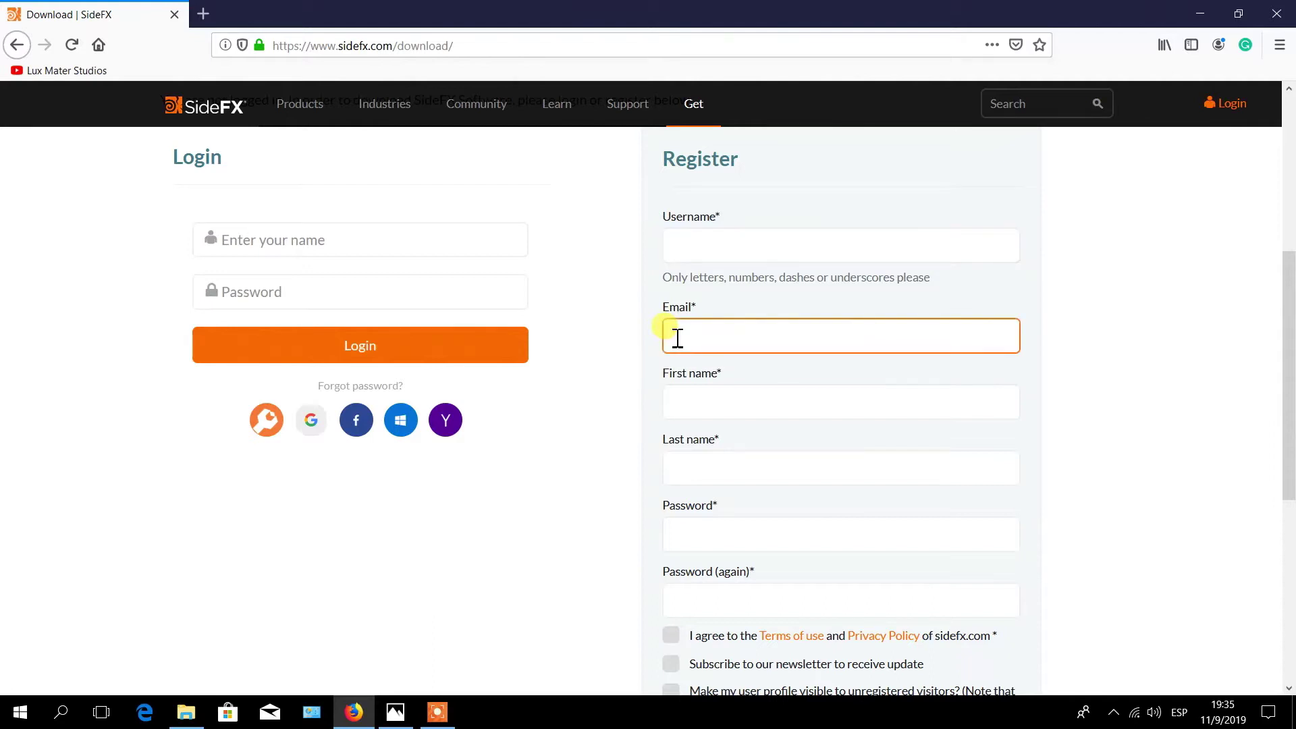
left_click(677, 404)
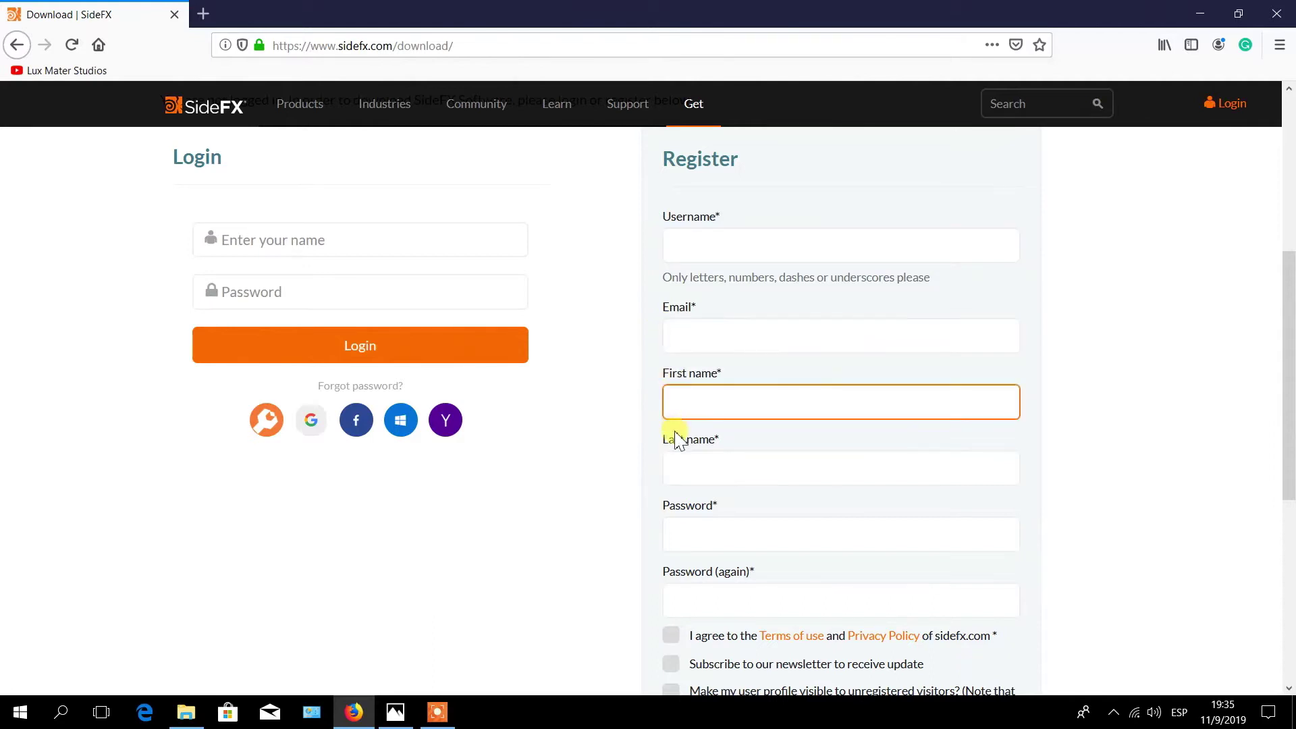
left_click(677, 471)
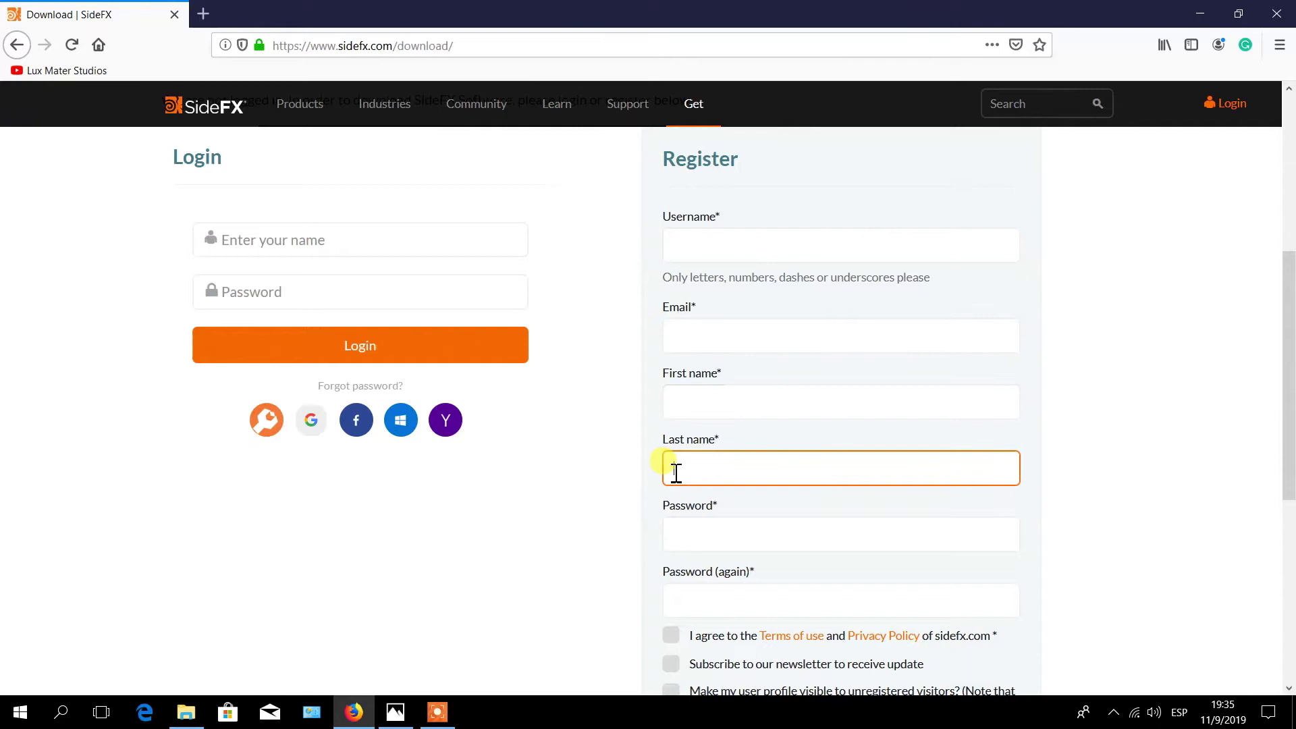
left_click(678, 539)
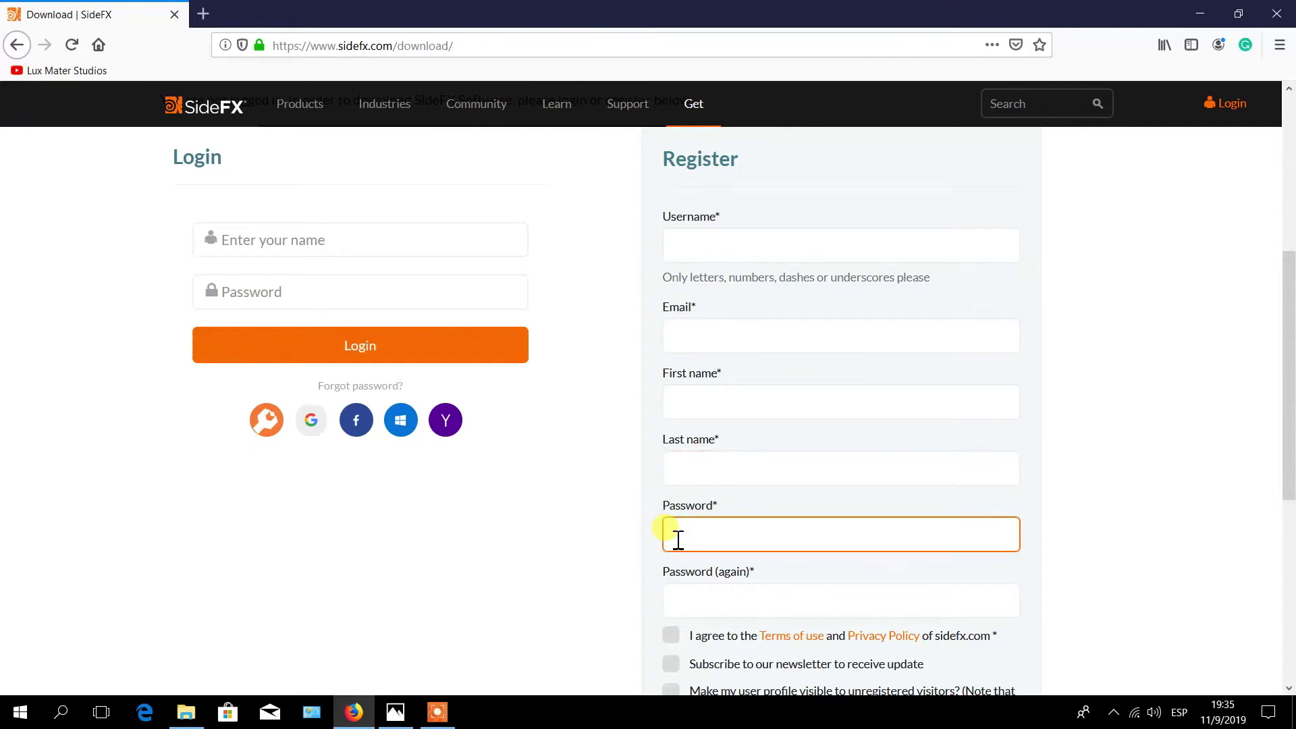
left_click(677, 602)
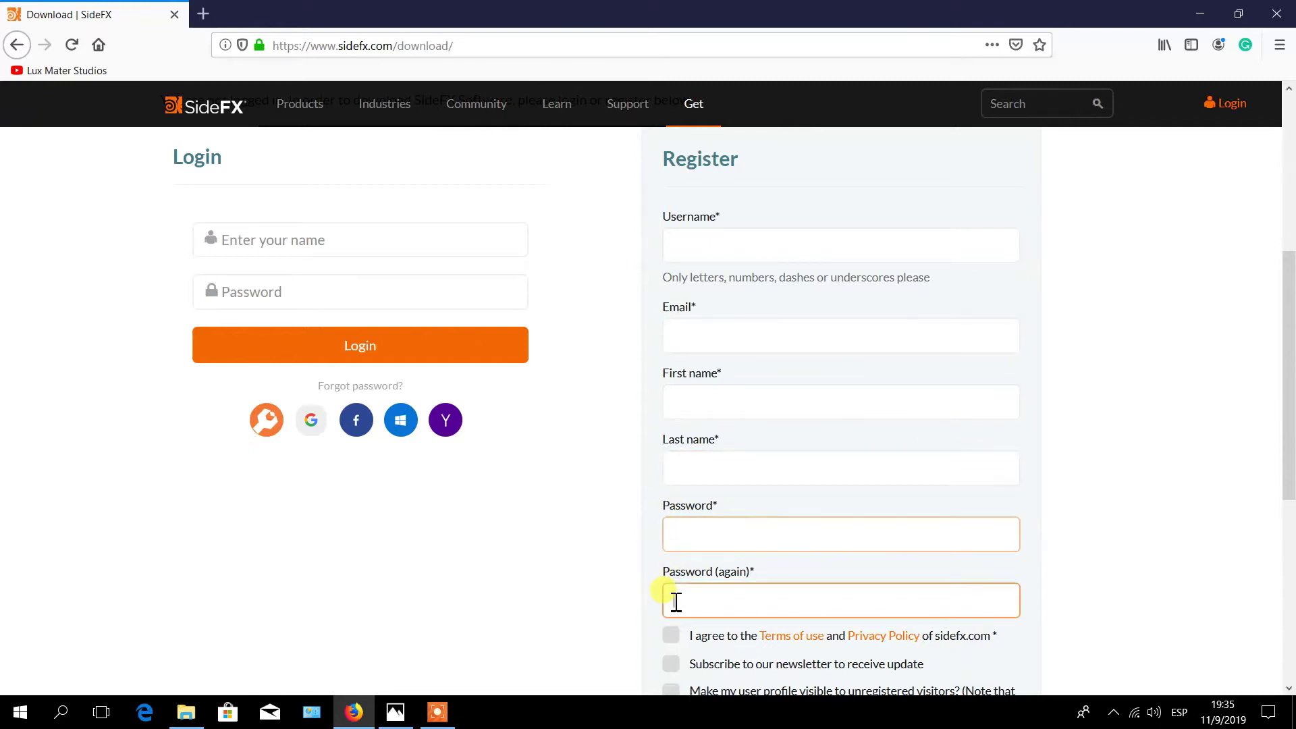
Select the terms, newsletter and profile visibility options in the registration form, and try to complete the captcha and register.
scroll(676, 600, "down", 5)
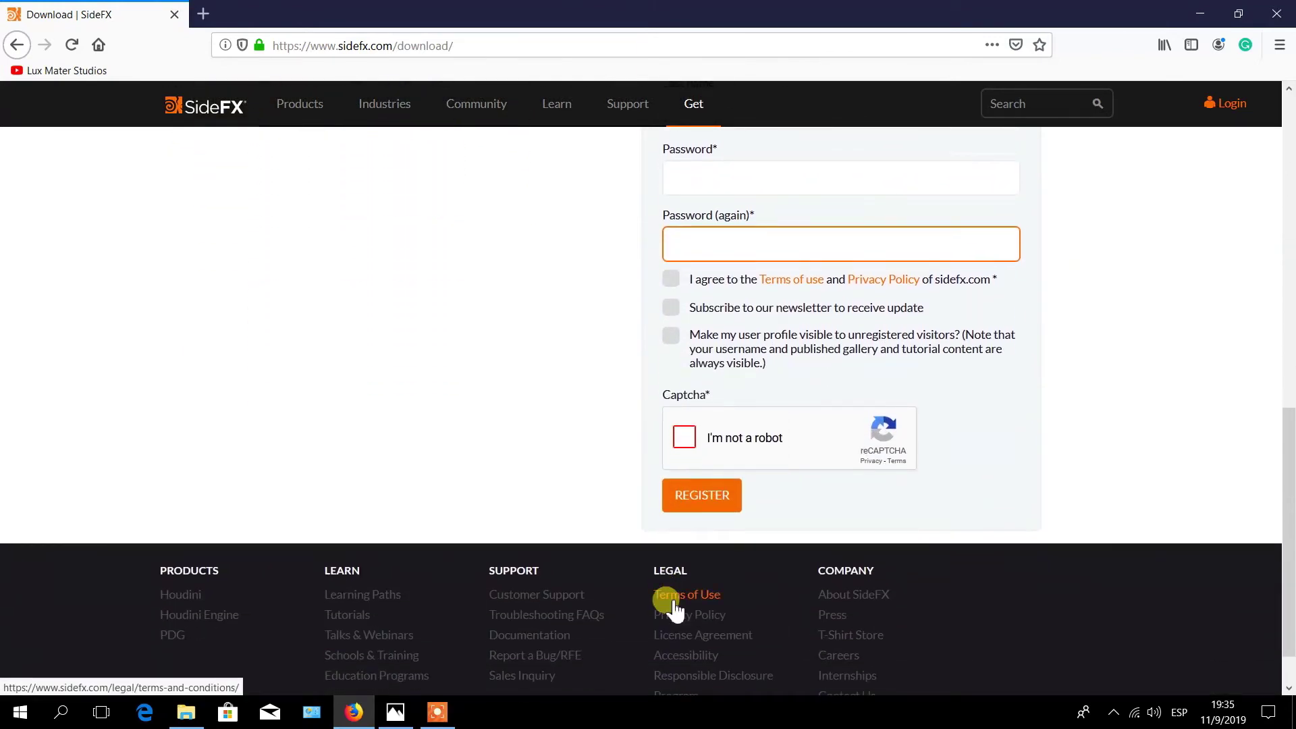
left_click(671, 279)
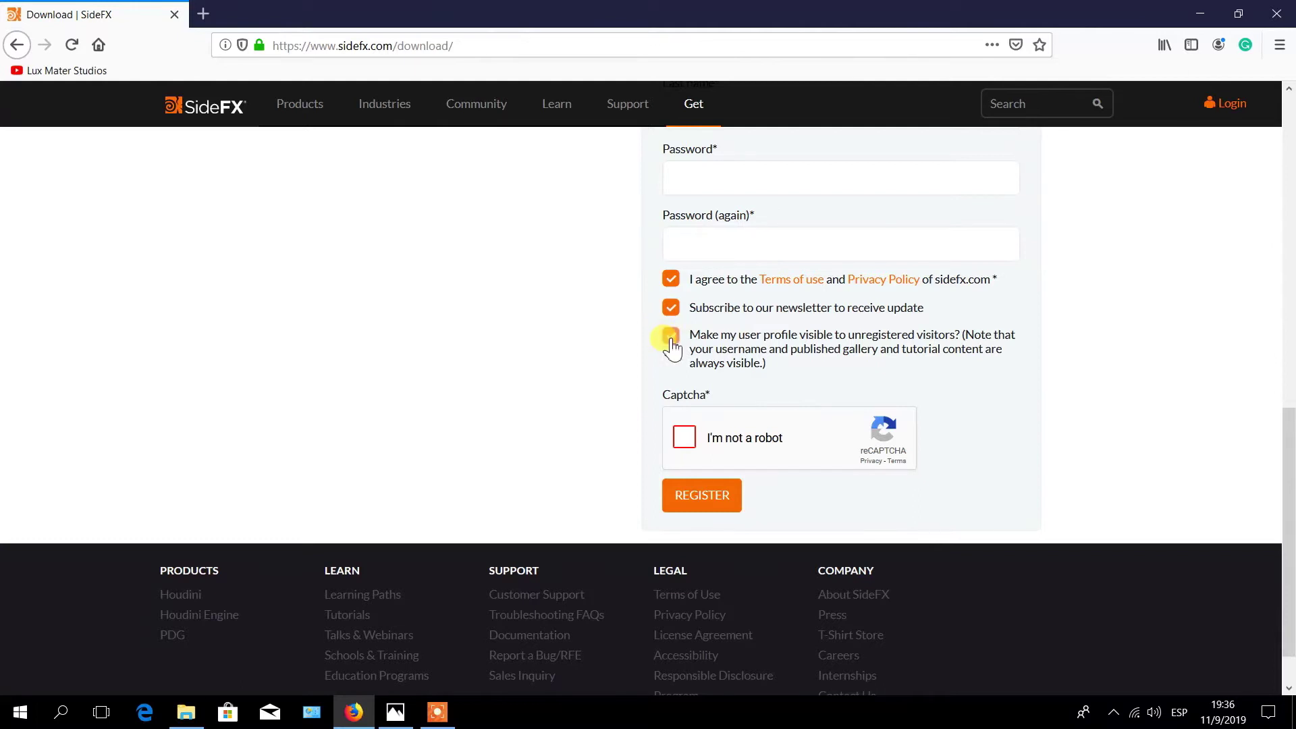
left_click(684, 439)
left_click(684, 439)
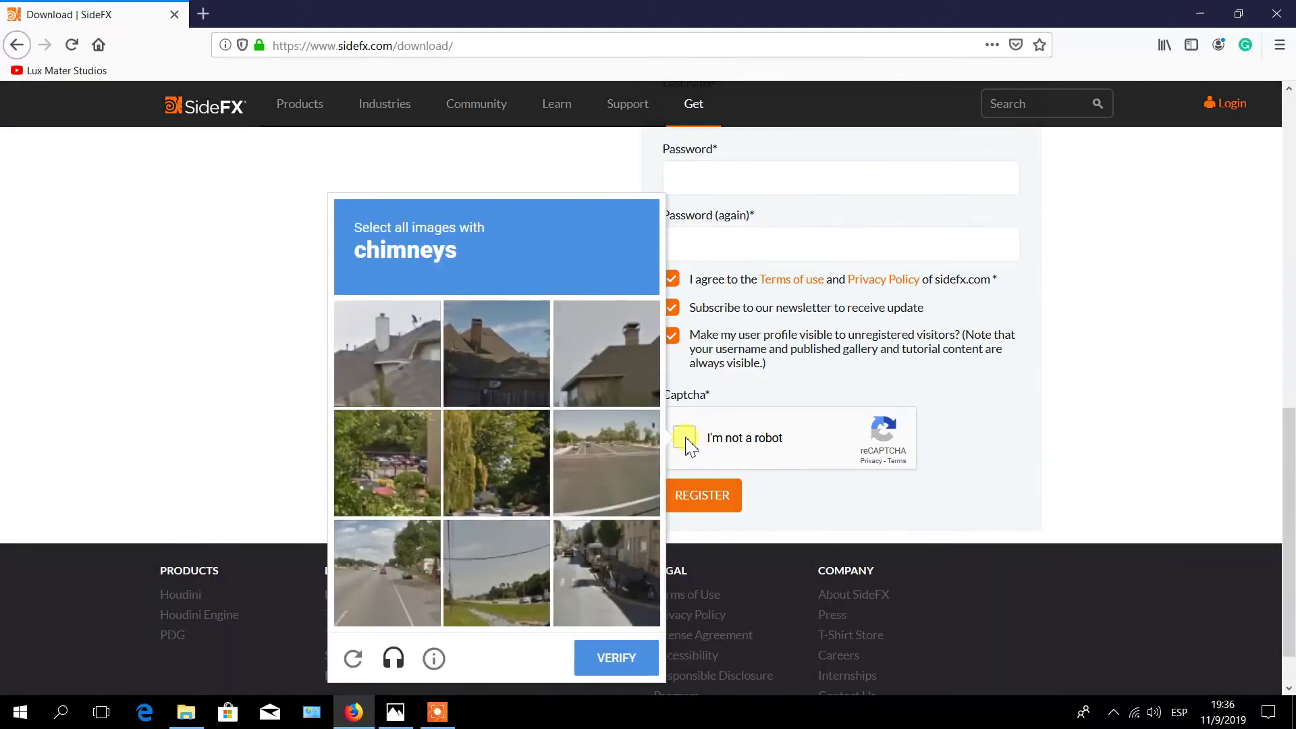
left_click(686, 440)
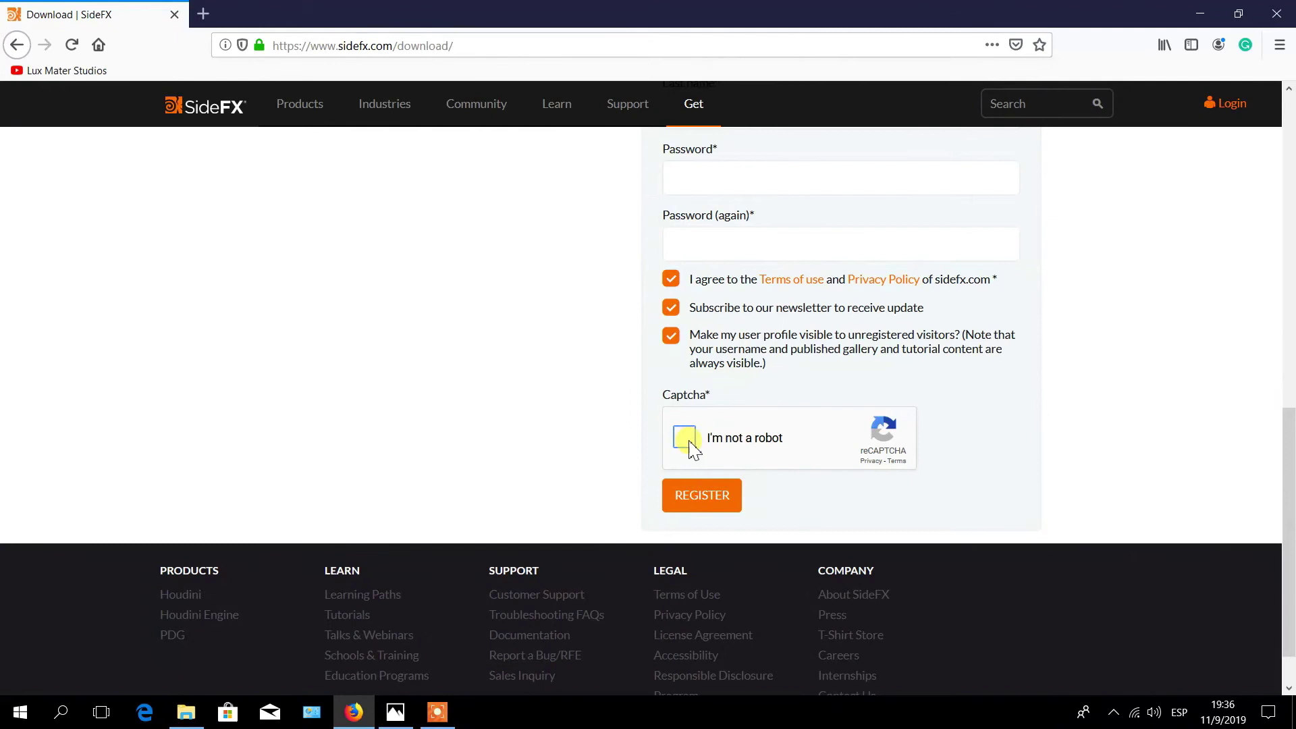
left_click(702, 499)
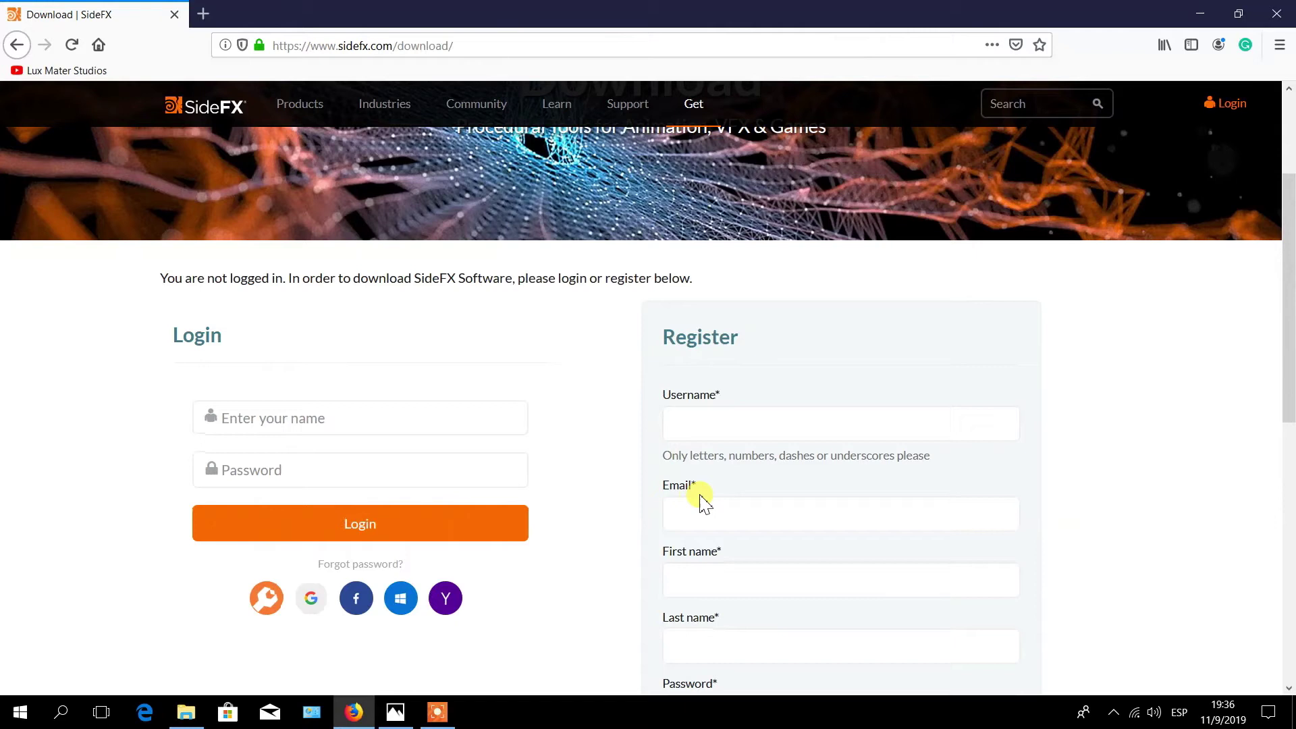
Log in to the SideFX account with the username and account password.
left_click(243, 430)
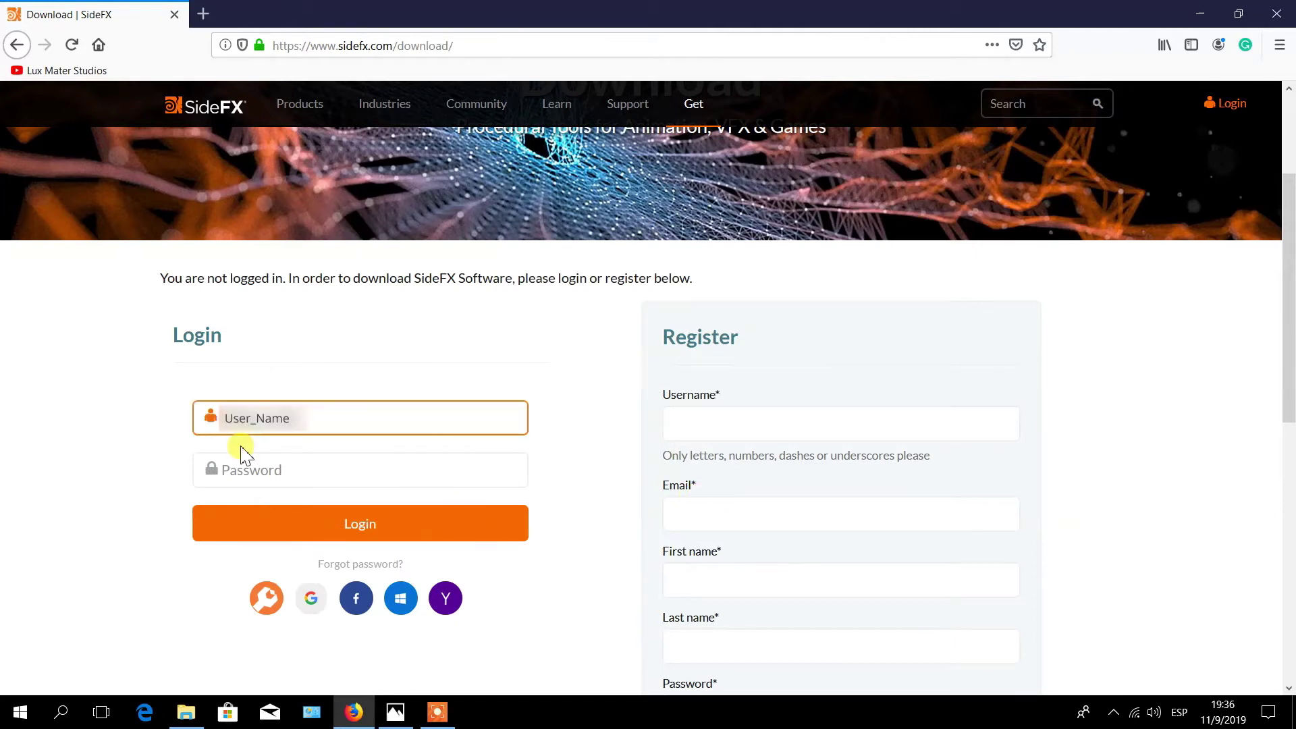
left_click(256, 472)
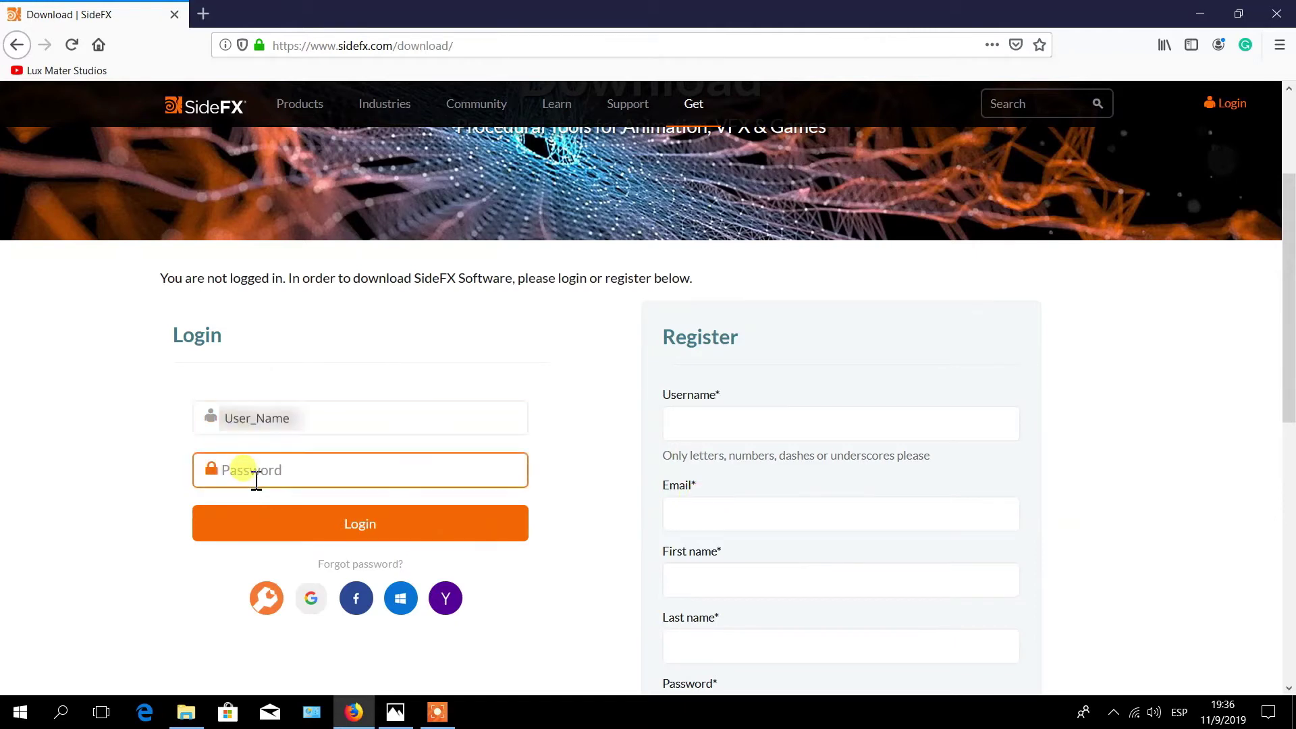
type("•••••••••")
left_click(372, 525)
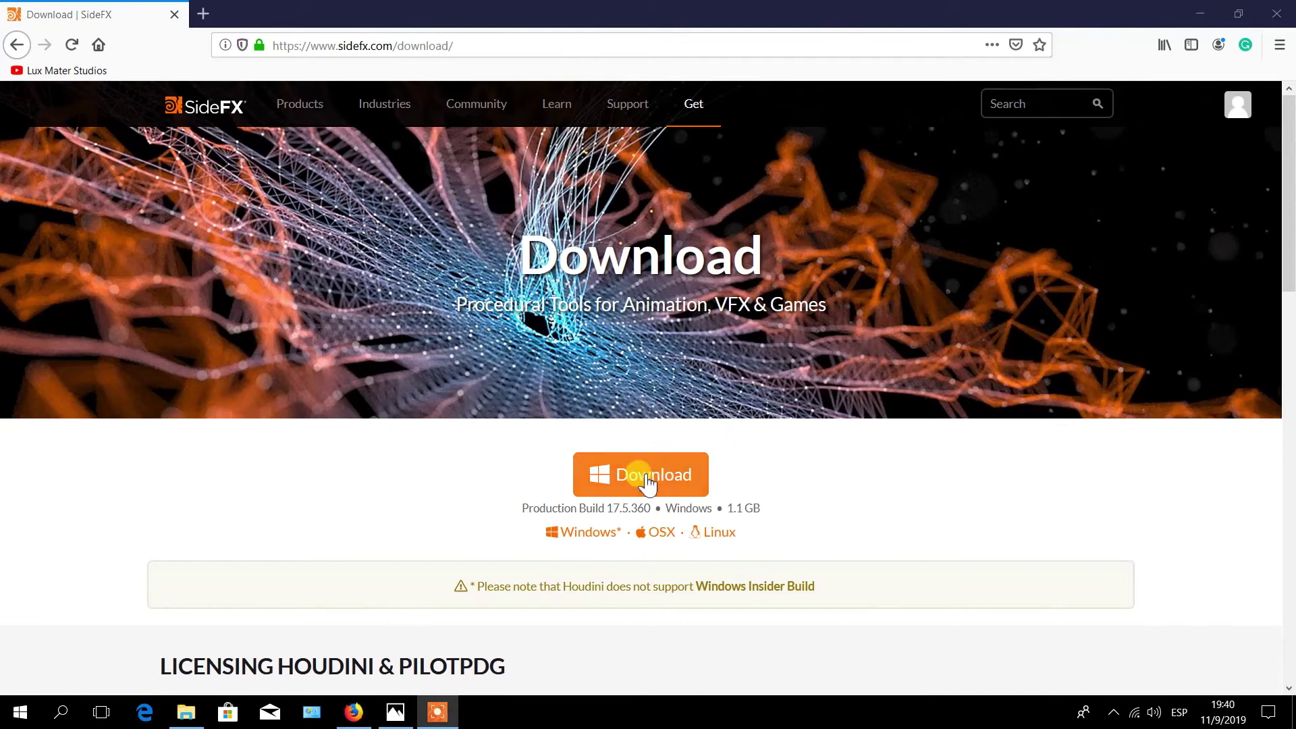
Download Houdini production build 17.5.360 for Windows, save the installer file and check the download's status.
left_click(642, 480)
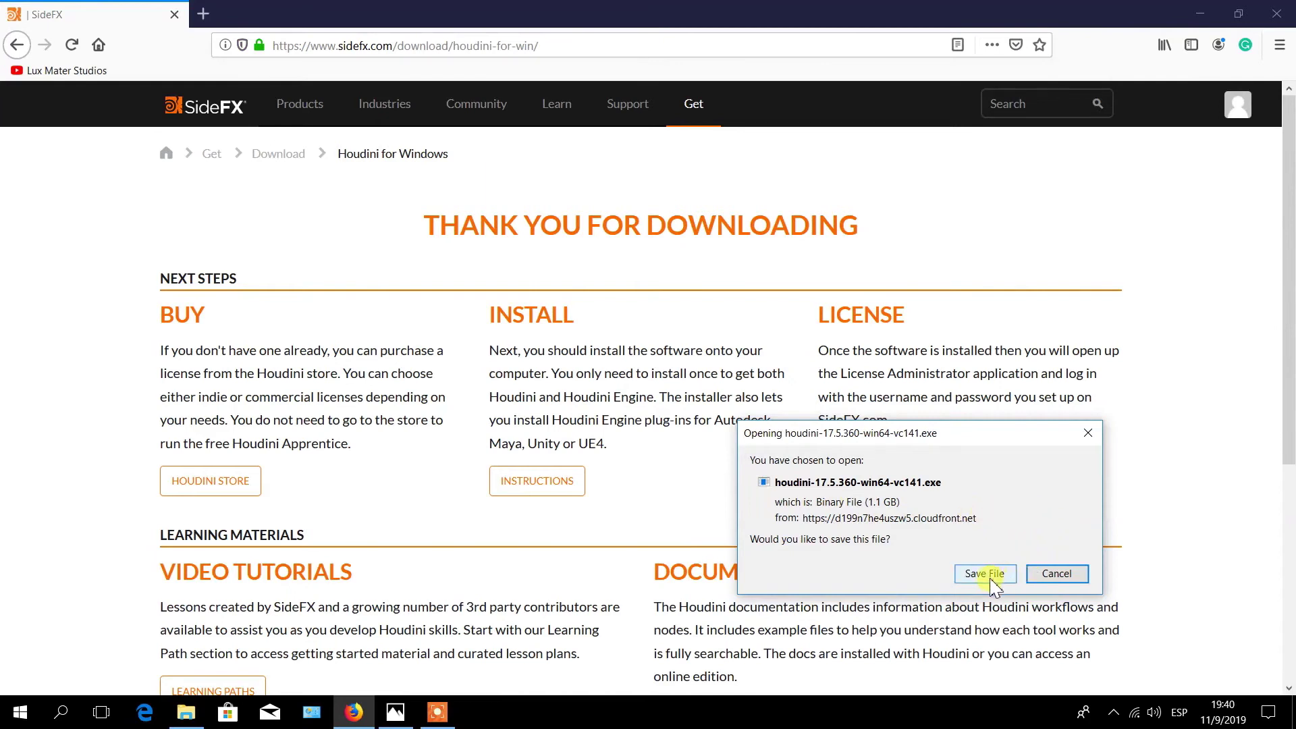
left_click(988, 575)
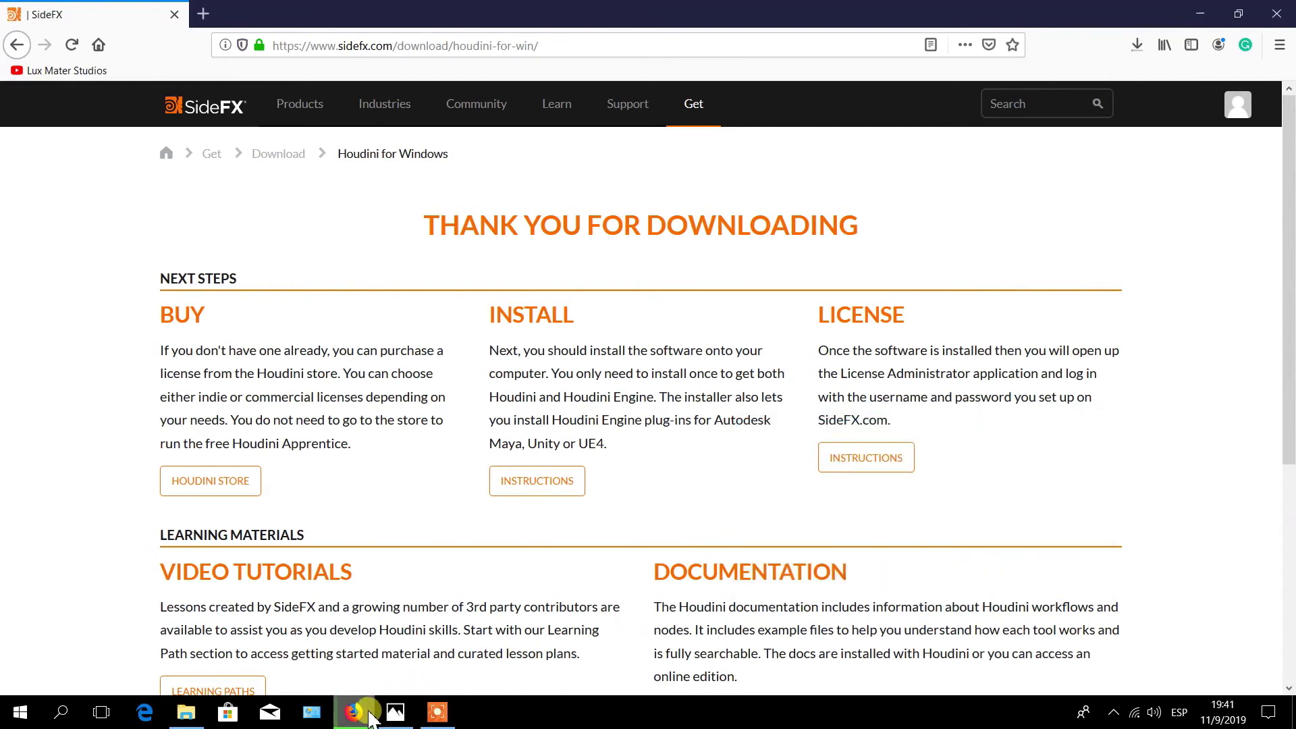
mouse_move(371, 717)
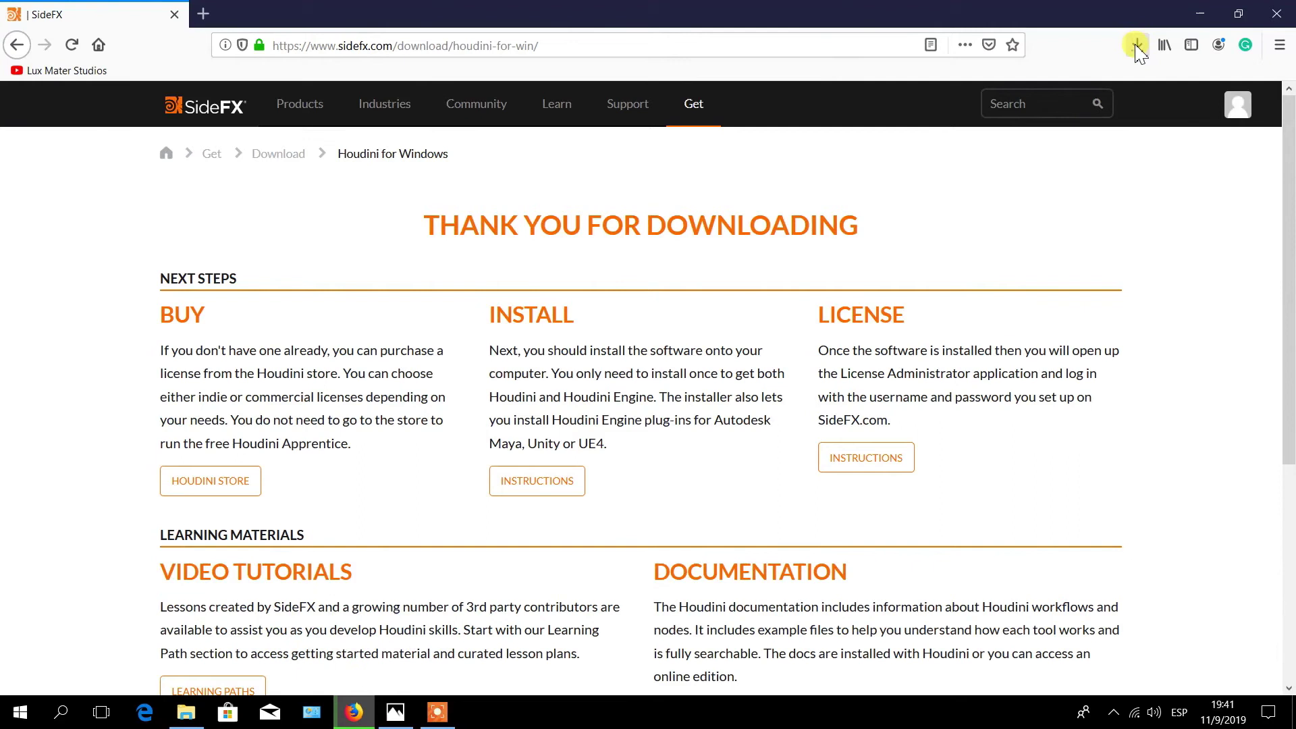
left_click(1137, 47)
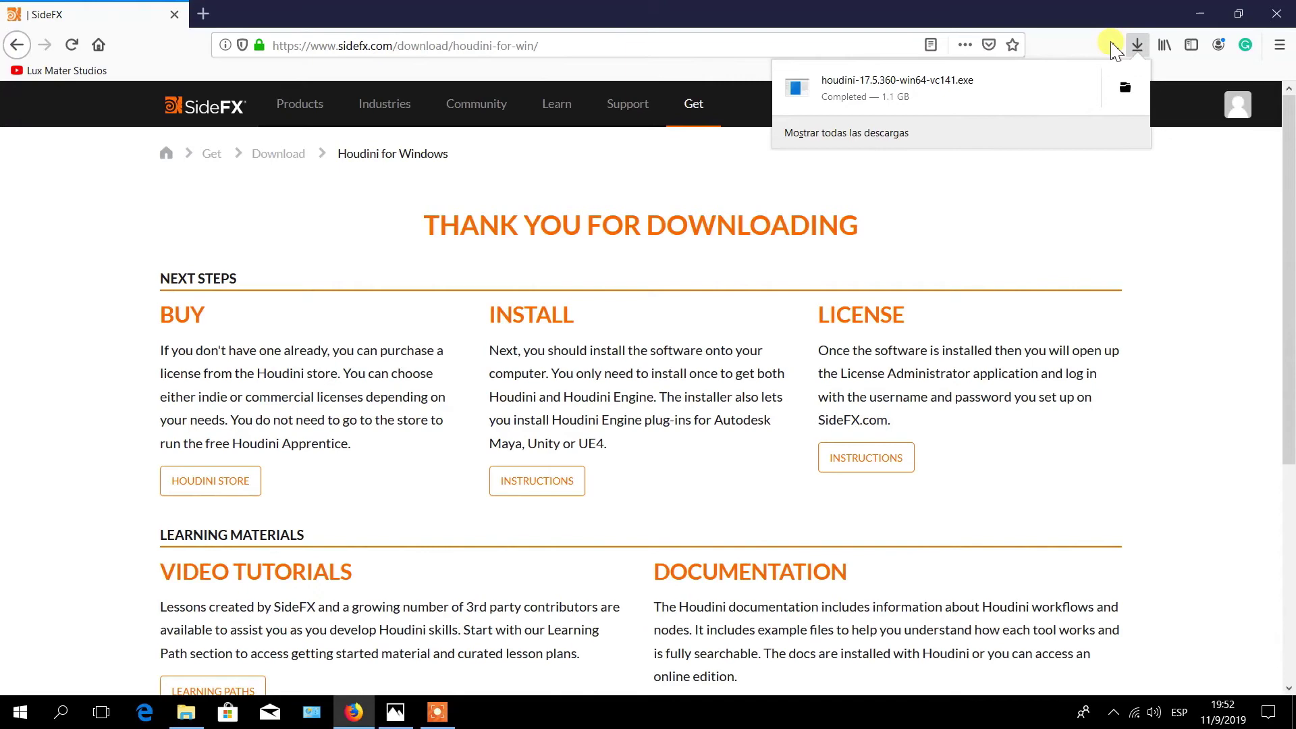
left_click(1113, 49)
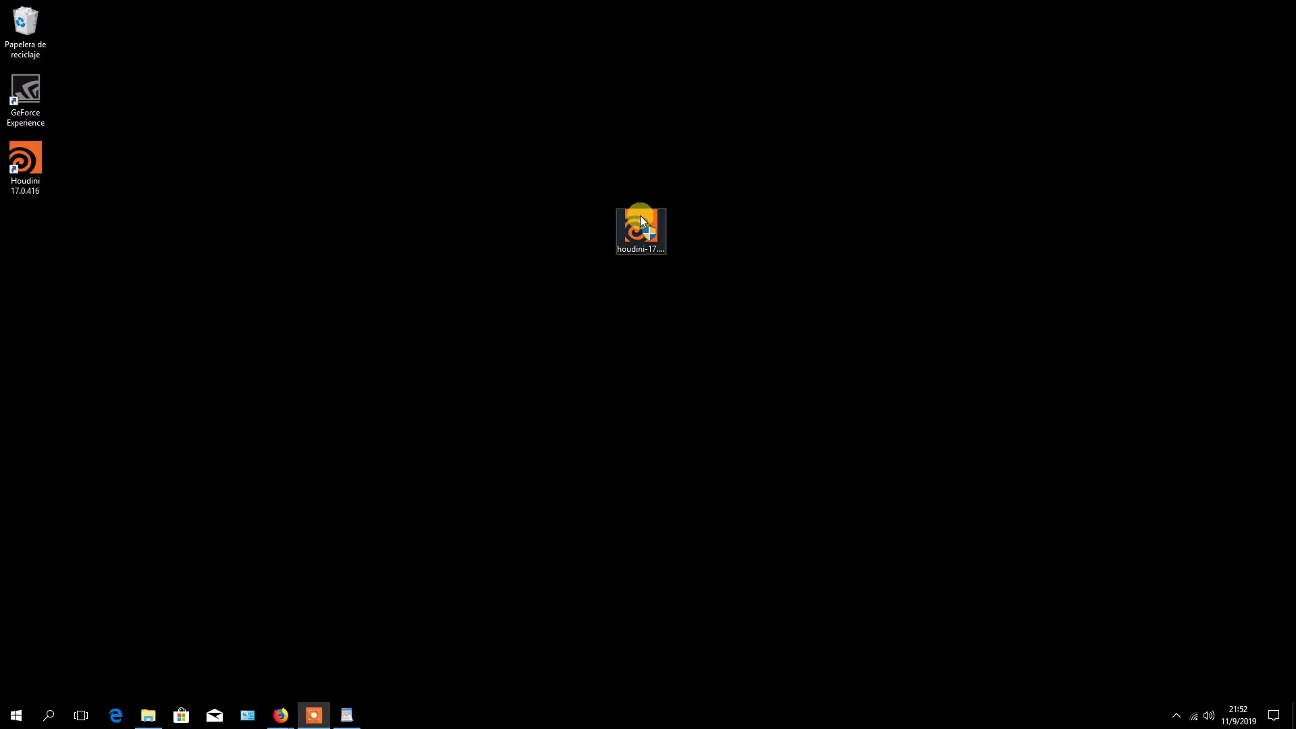
Run the downloaded Houdini 17.5.360 installer from the desktop as administrator.
left_click(640, 216)
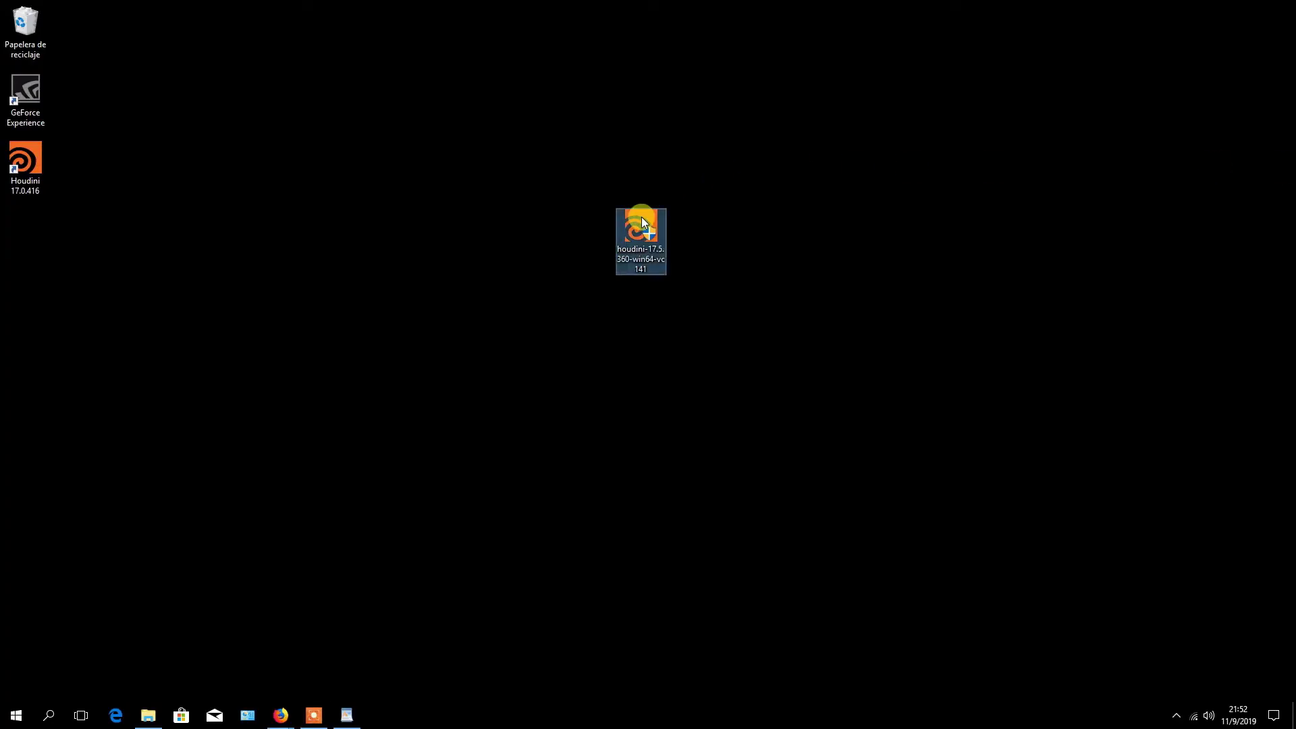
right_click(642, 217)
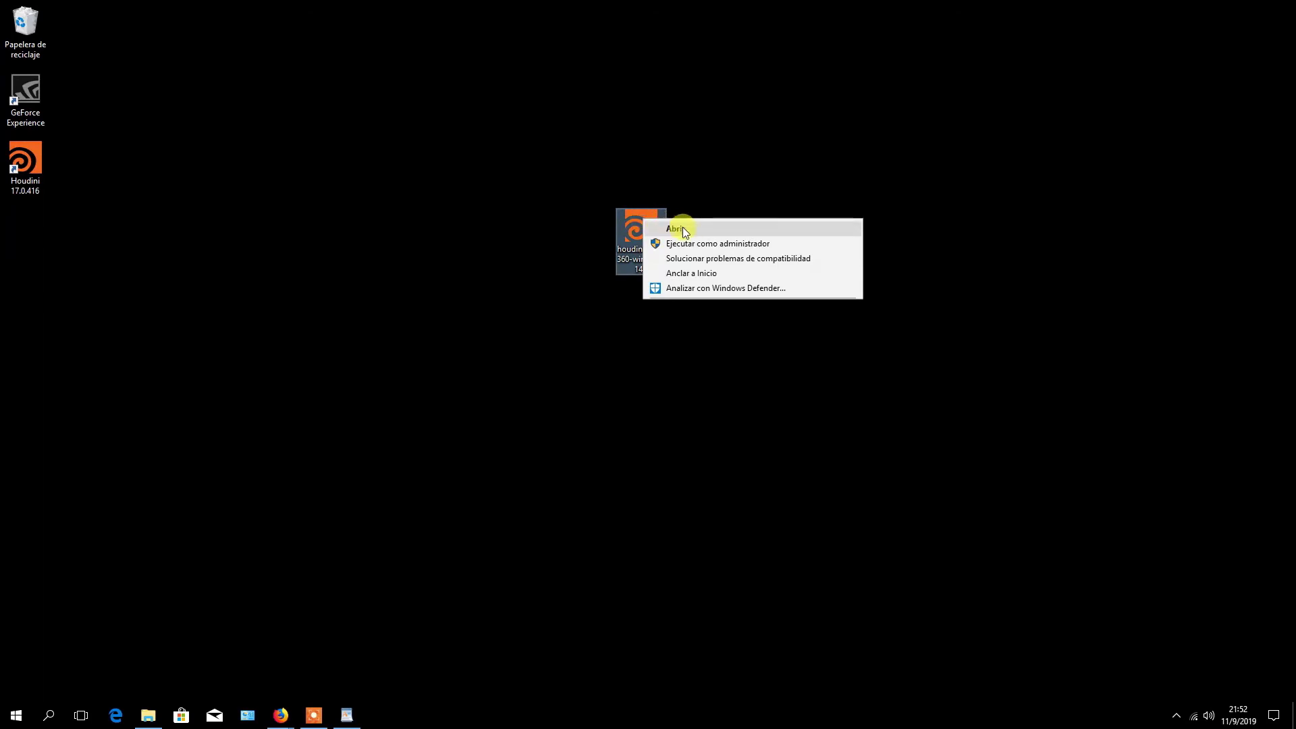
left_click(702, 244)
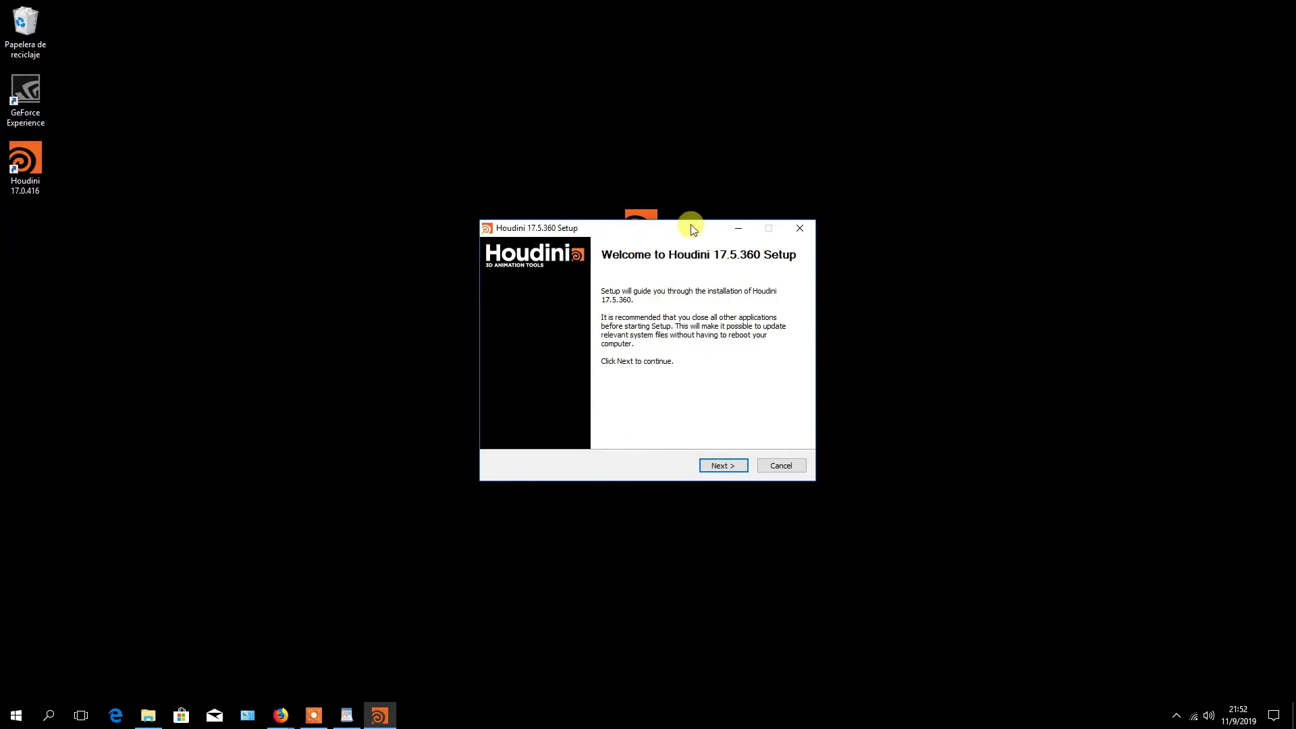
left_click_drag(700, 228, 701, 226)
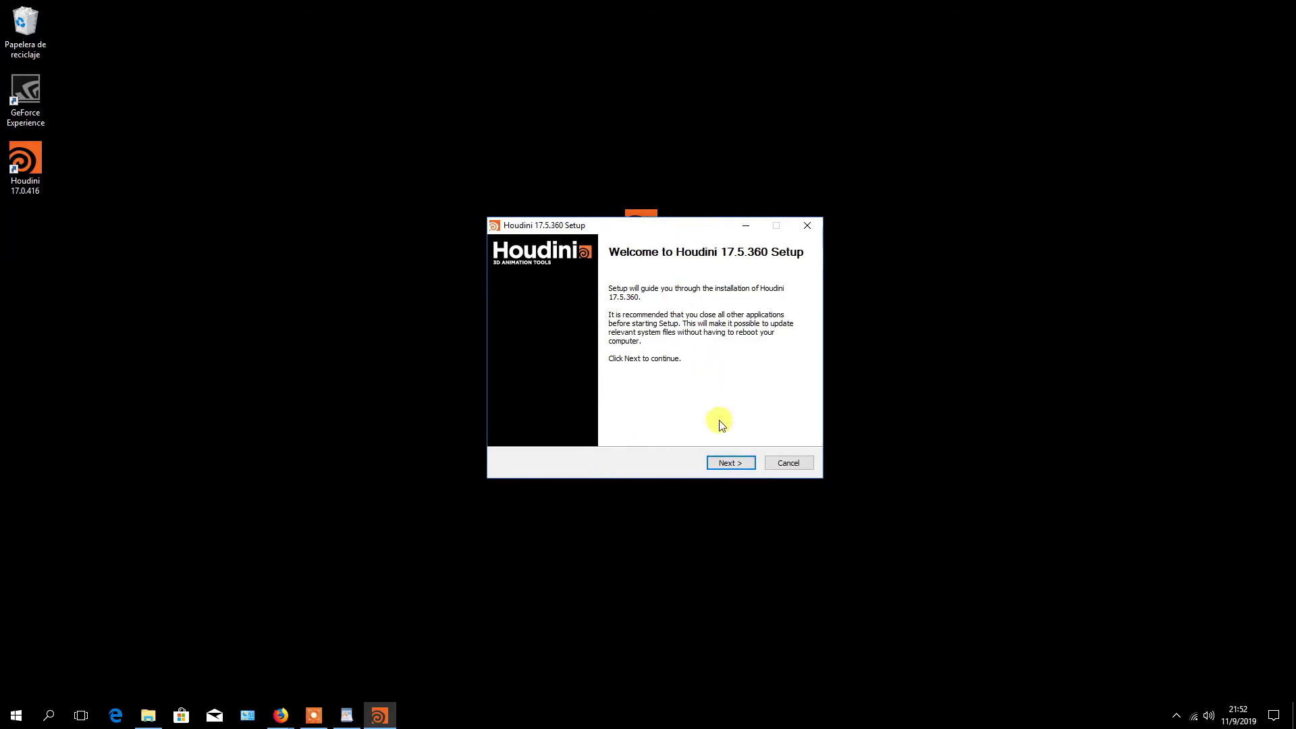
Continue past the welcome page, accept the license agreement and keep the default components to install.
left_click(728, 463)
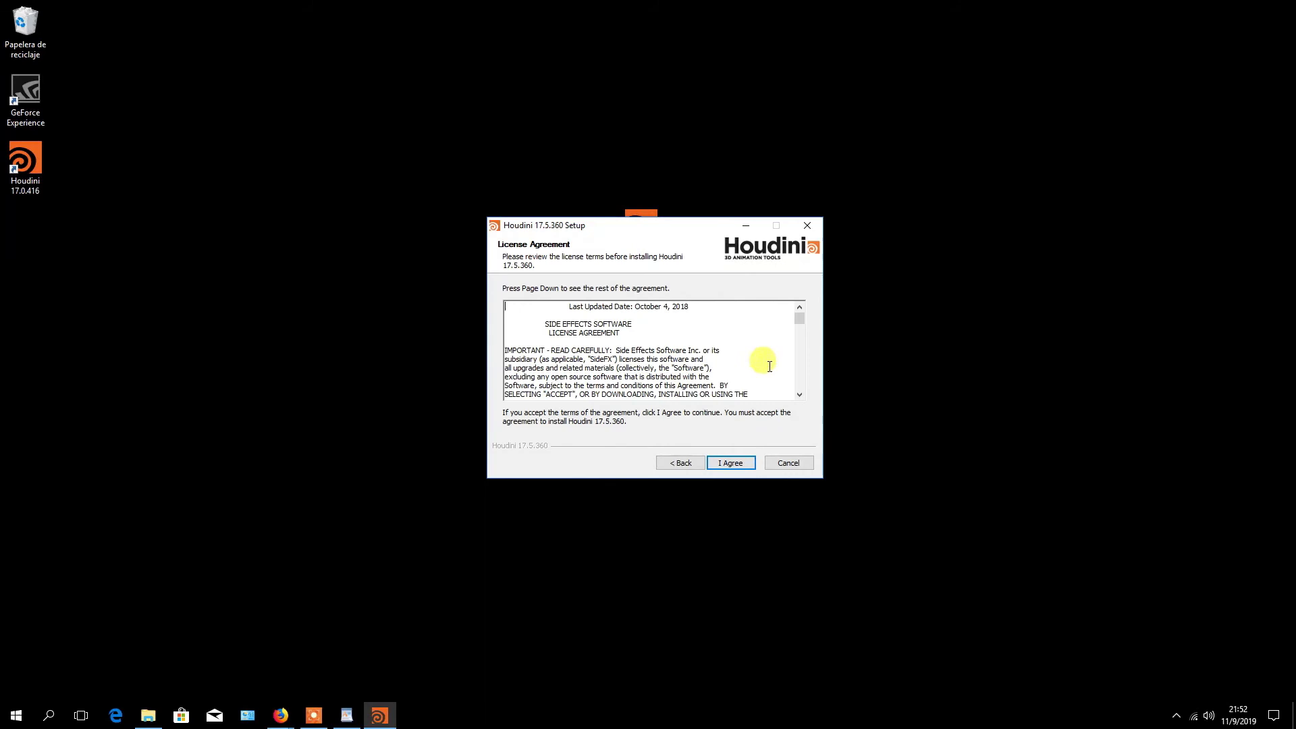
left_click_drag(801, 319, 800, 387)
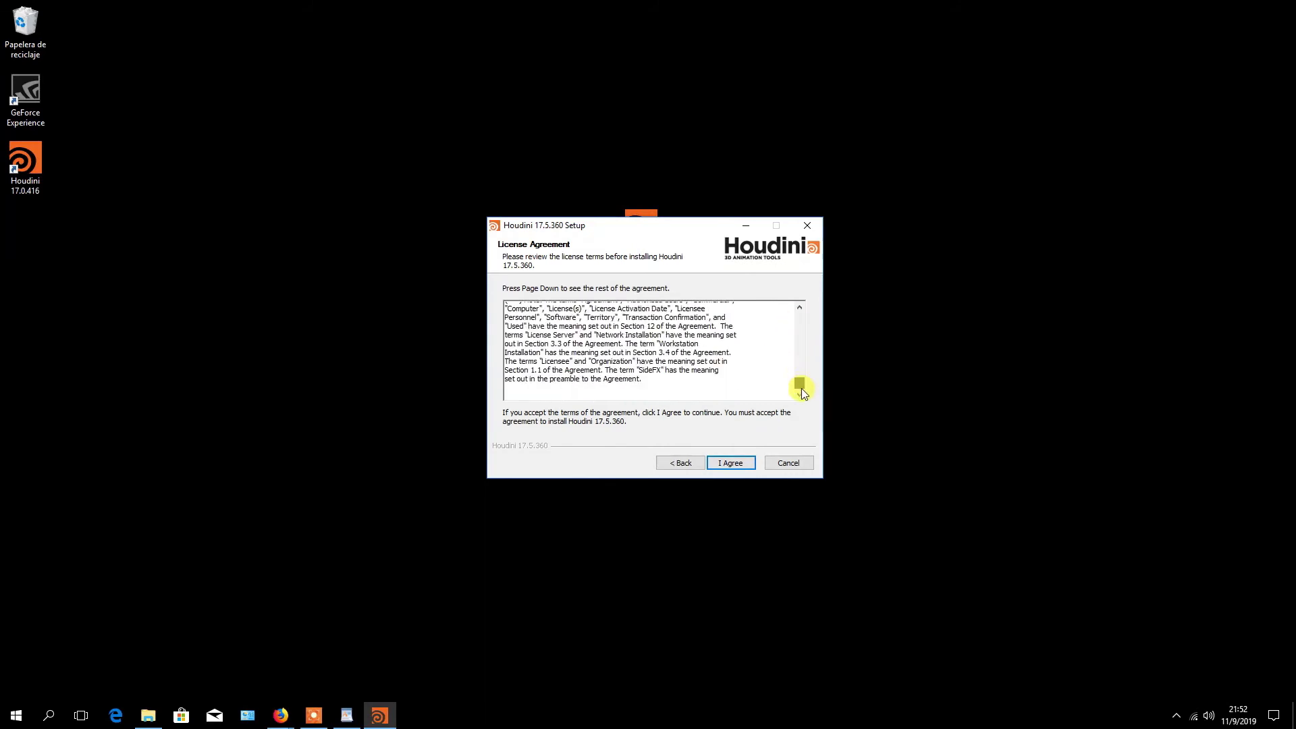
left_click(735, 461)
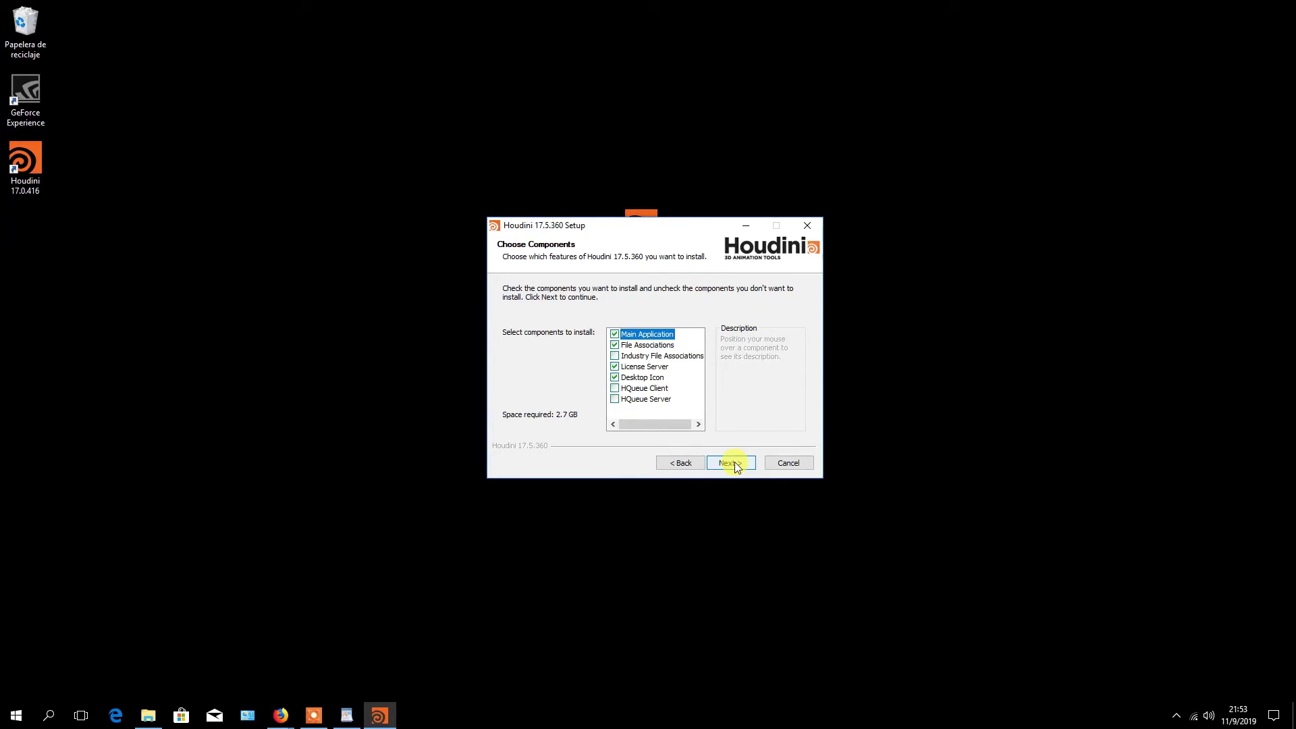
left_click(735, 462)
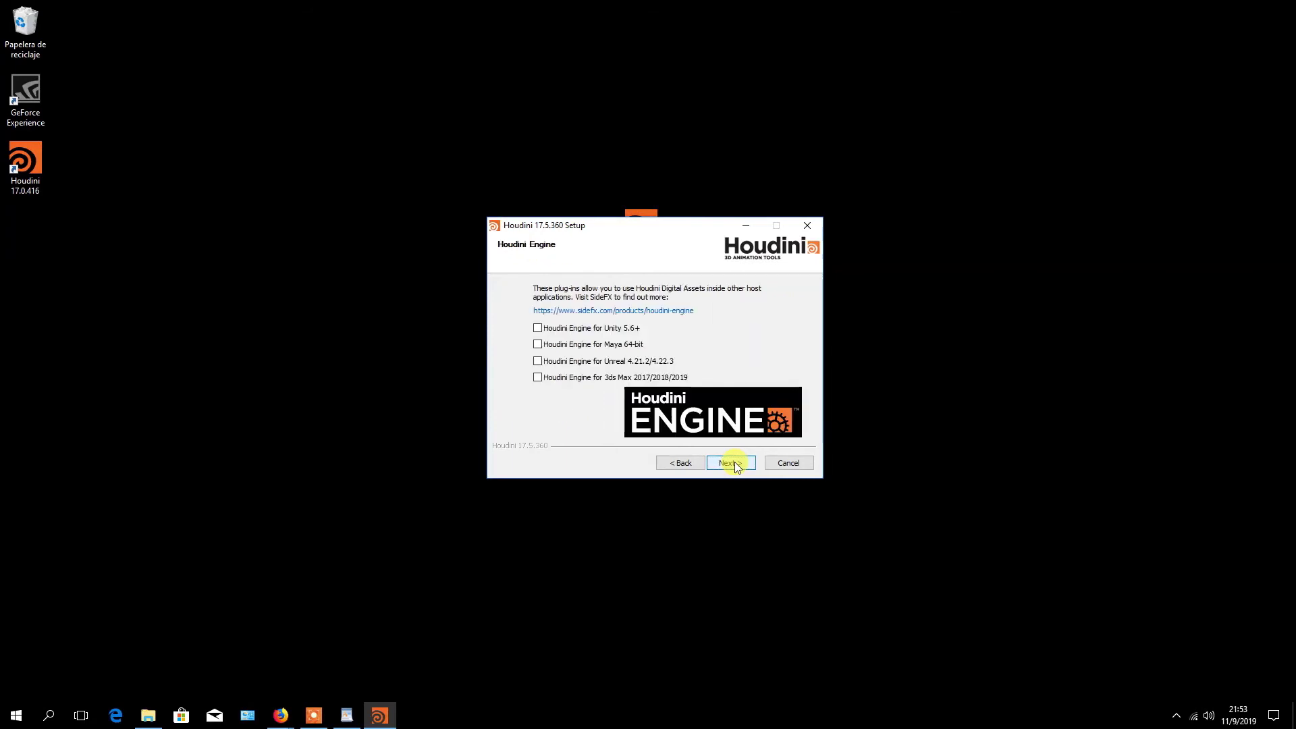
Install Houdini 17.5.360 without Engine plug-ins in the default folders, keeping version 17.0.416, and finish setup with the manual reboot option.
left_click(734, 461)
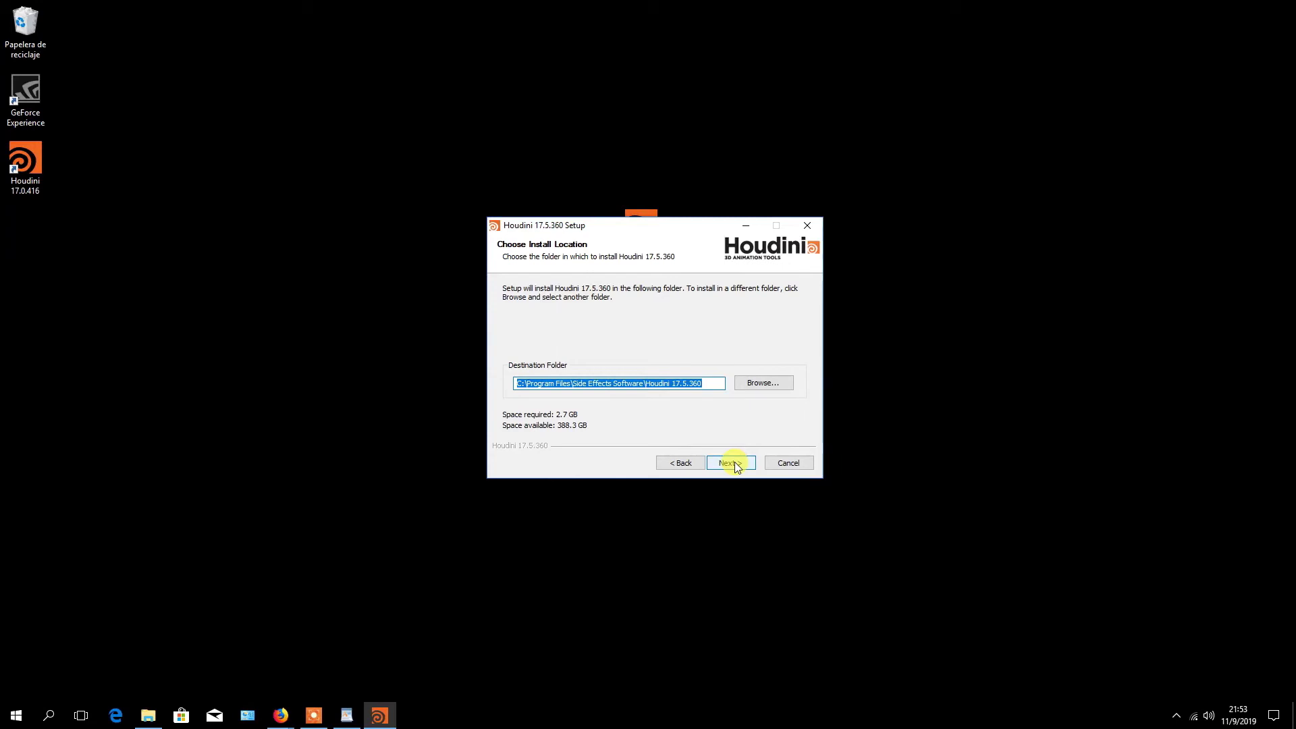
left_click(734, 461)
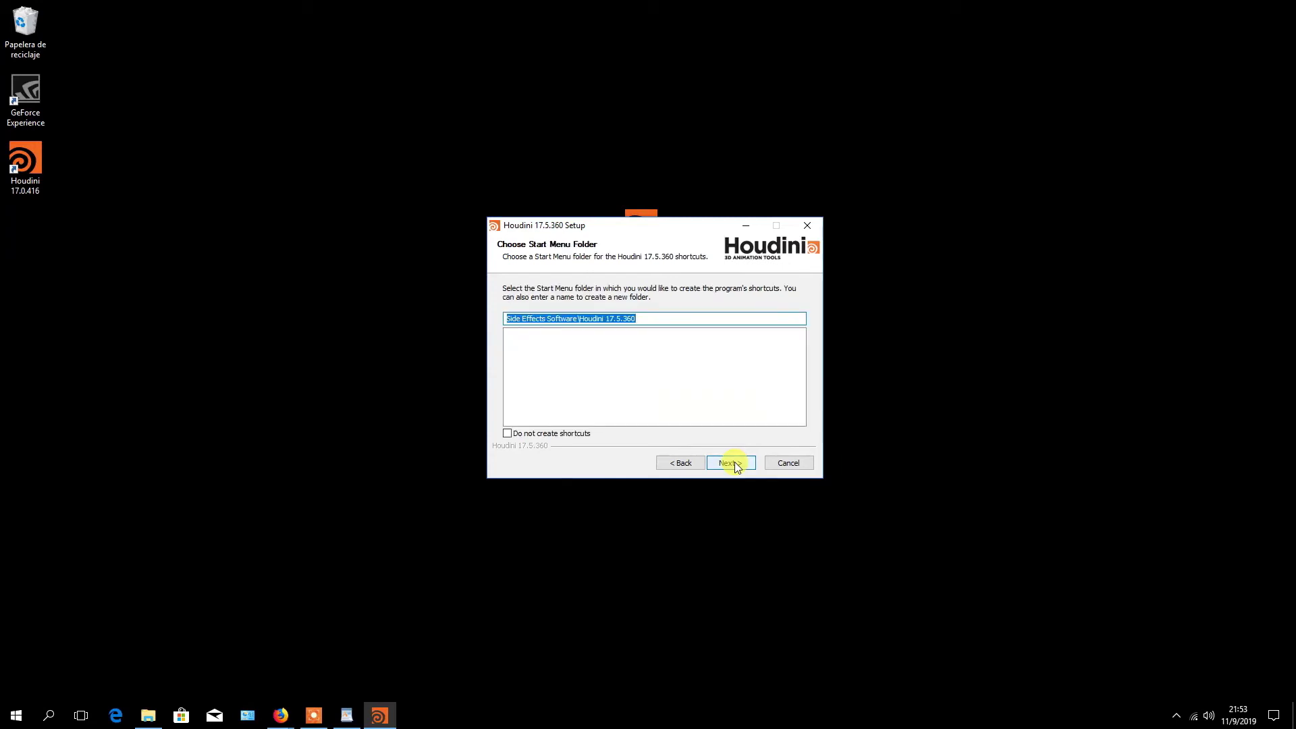
left_click(735, 461)
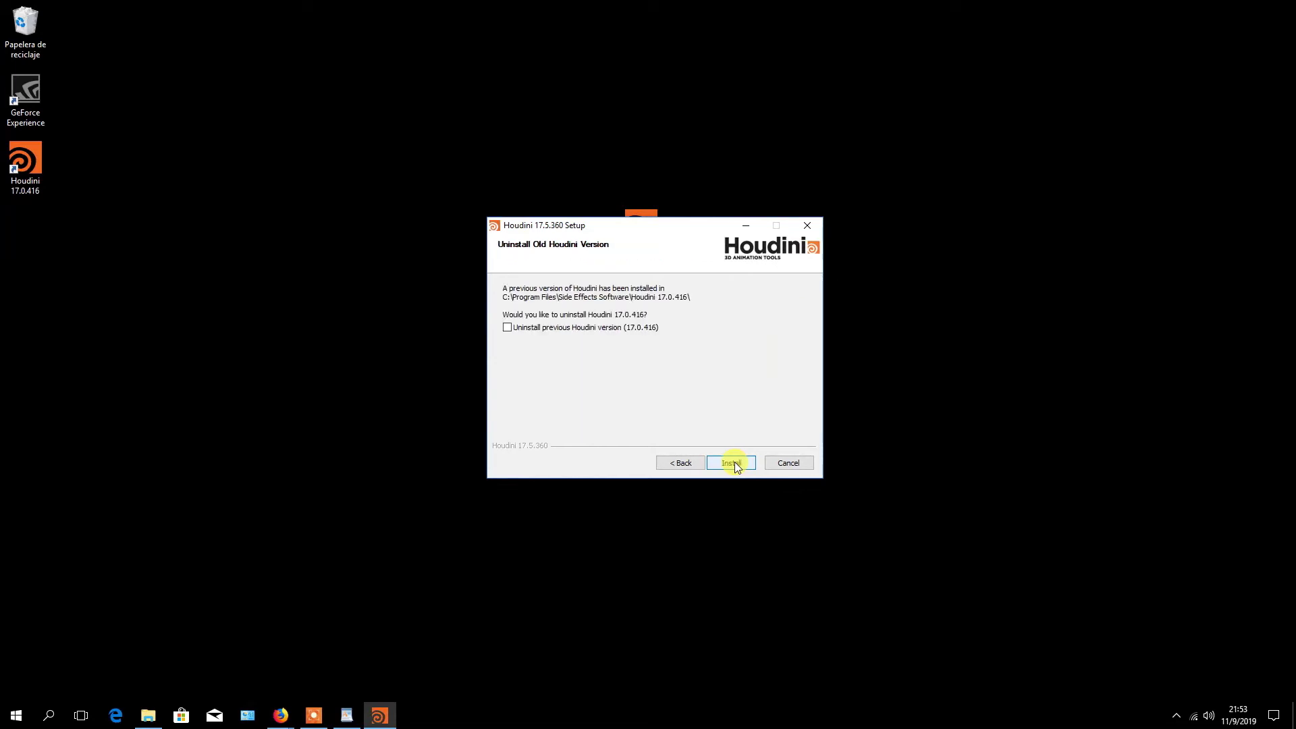
left_click(734, 462)
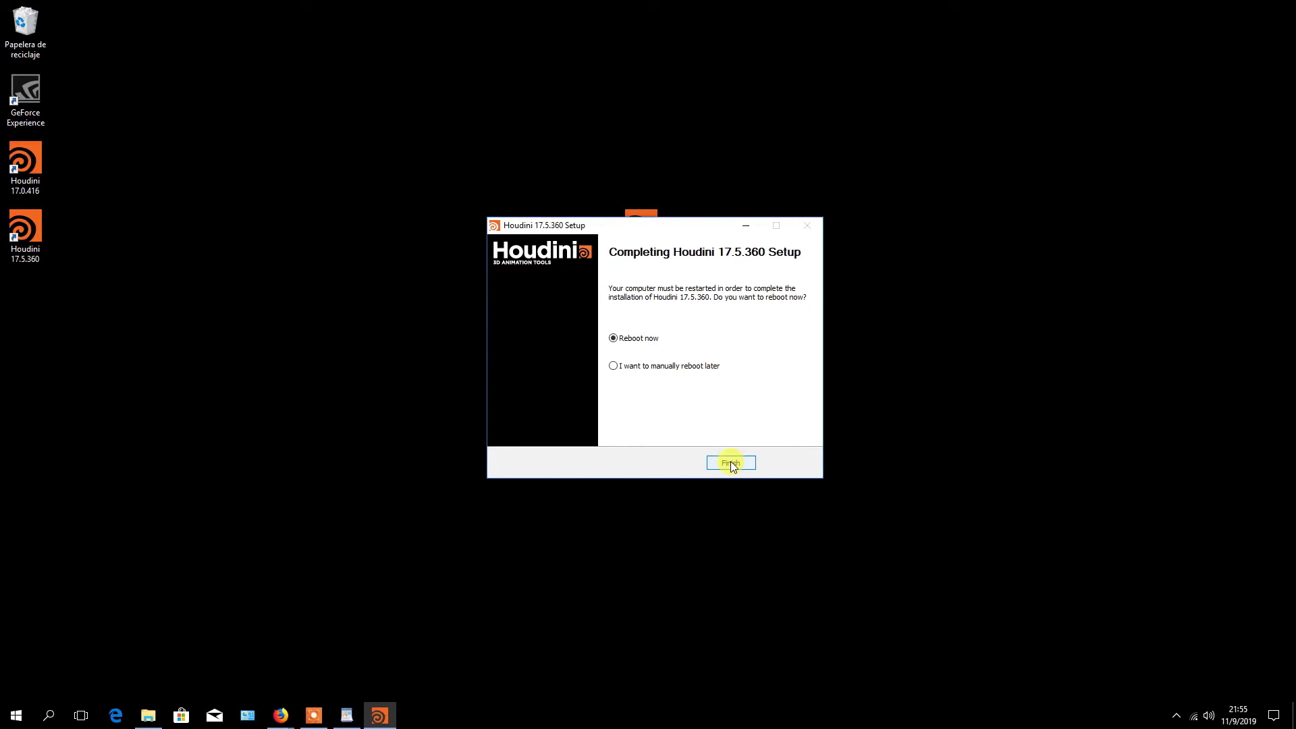
left_click(613, 366)
left_click(731, 463)
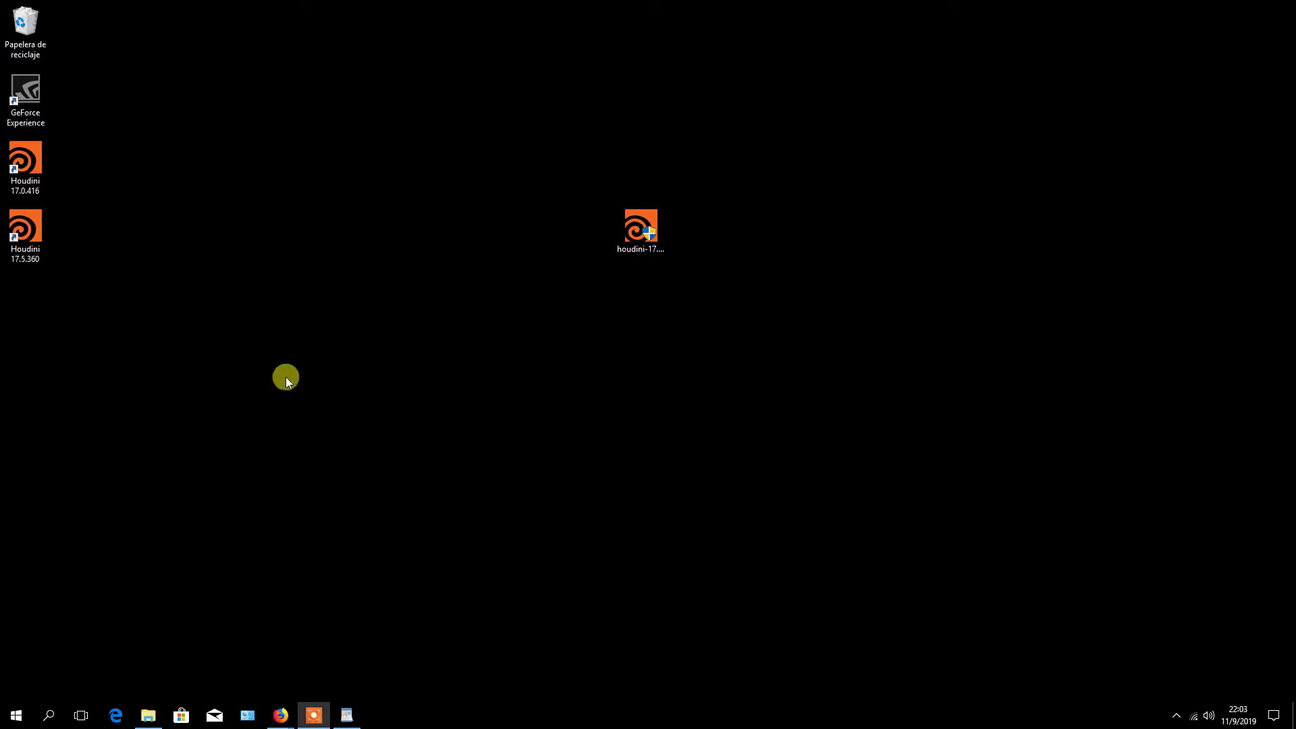
Start Houdini 17.5.360 from the desktop and install the free Houdini Apprentice license, accepting its end user license agreement.
double_click(28, 227)
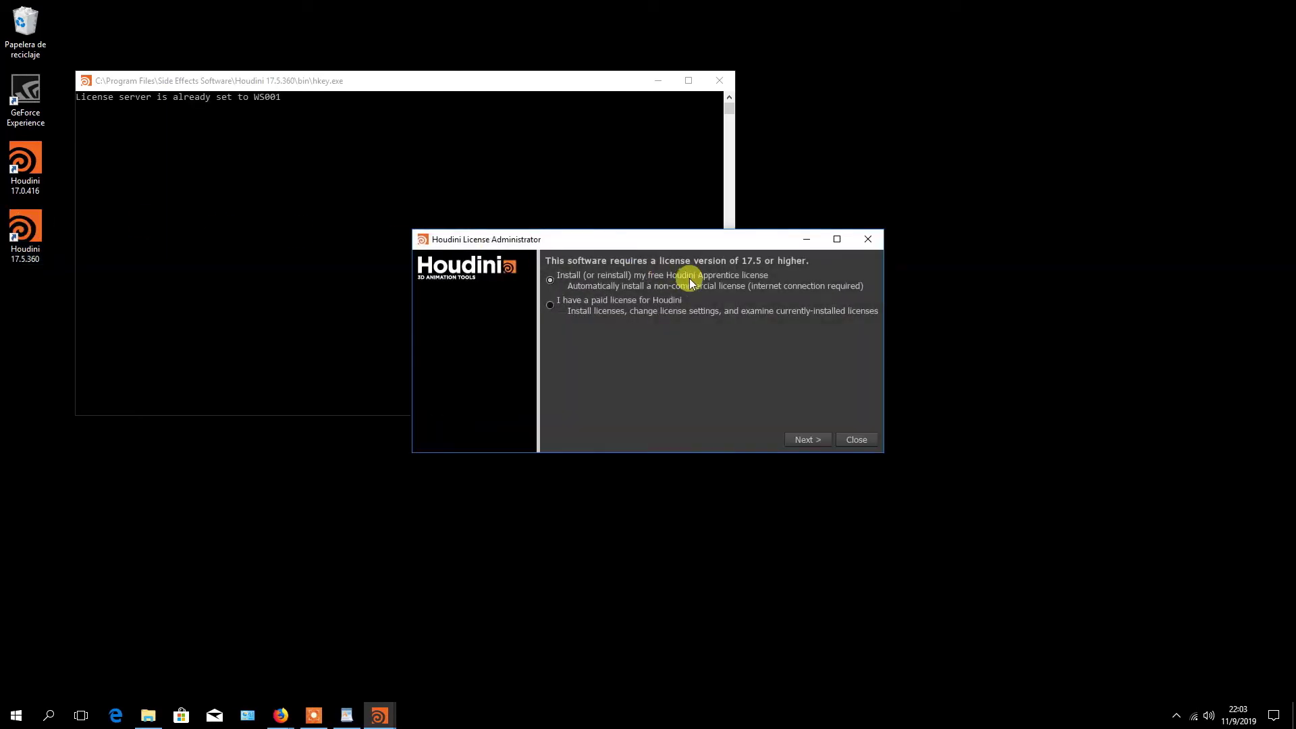
left_click(807, 439)
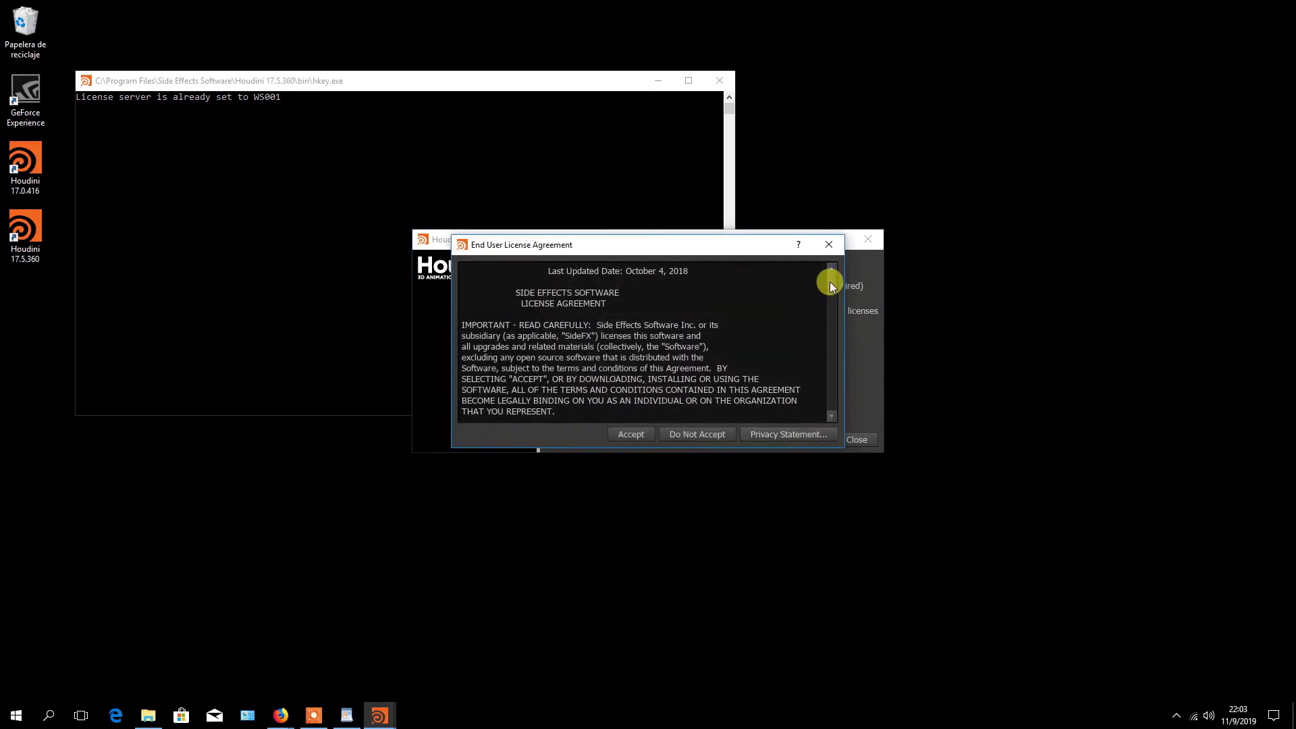
left_click_drag(829, 281, 827, 405)
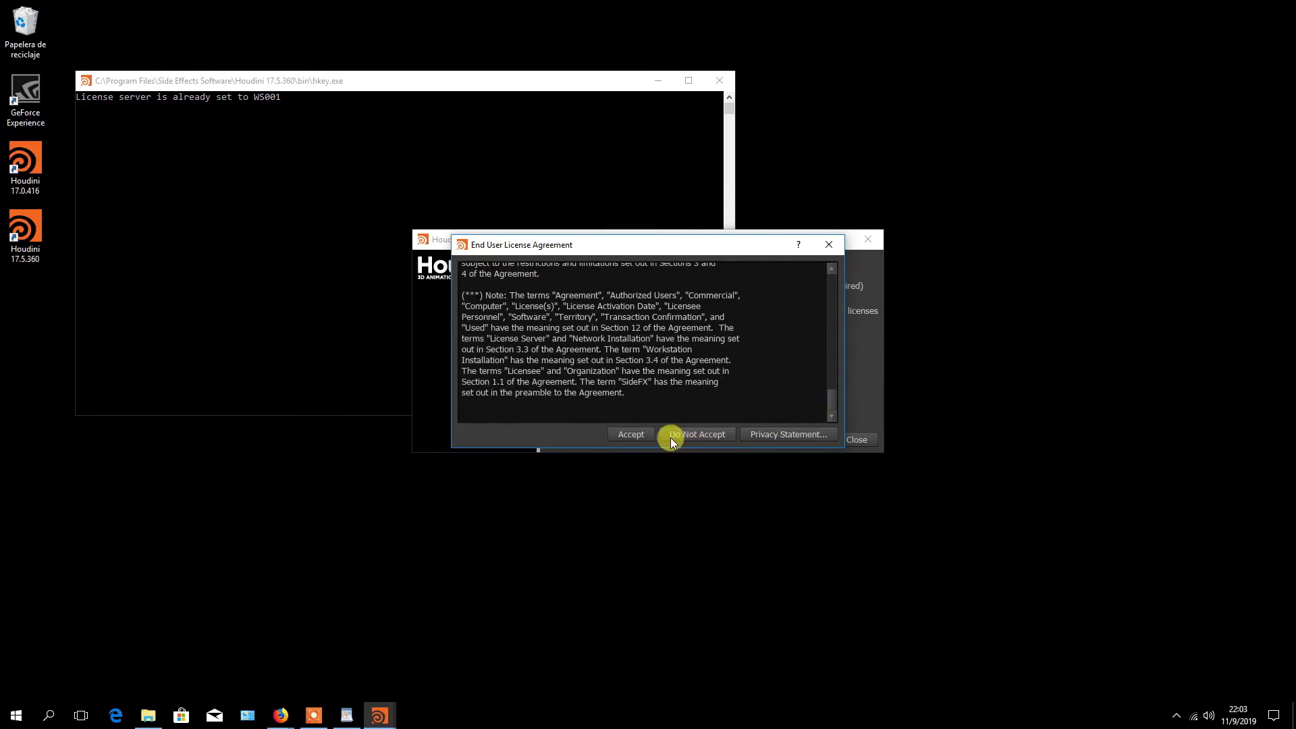
left_click(623, 435)
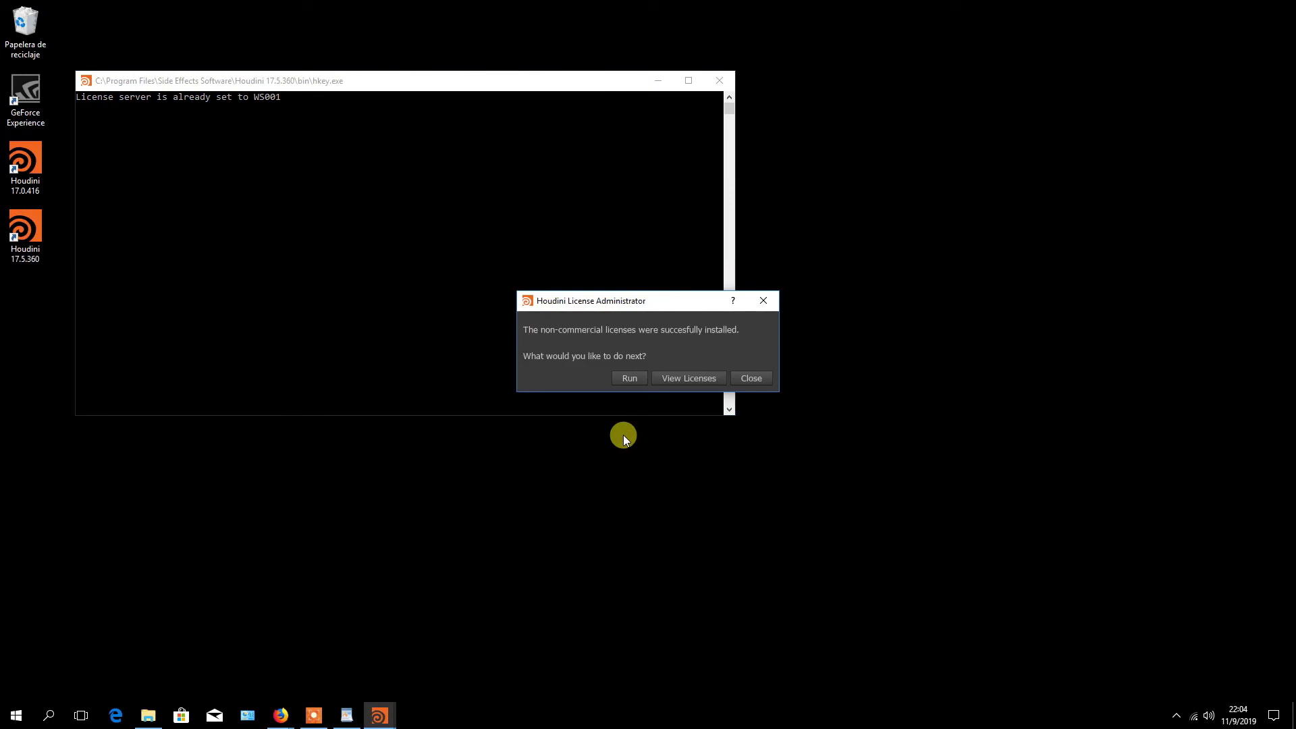
Run Houdini from the License Administrator and allow it through the Windows firewall on private networks.
left_click(629, 380)
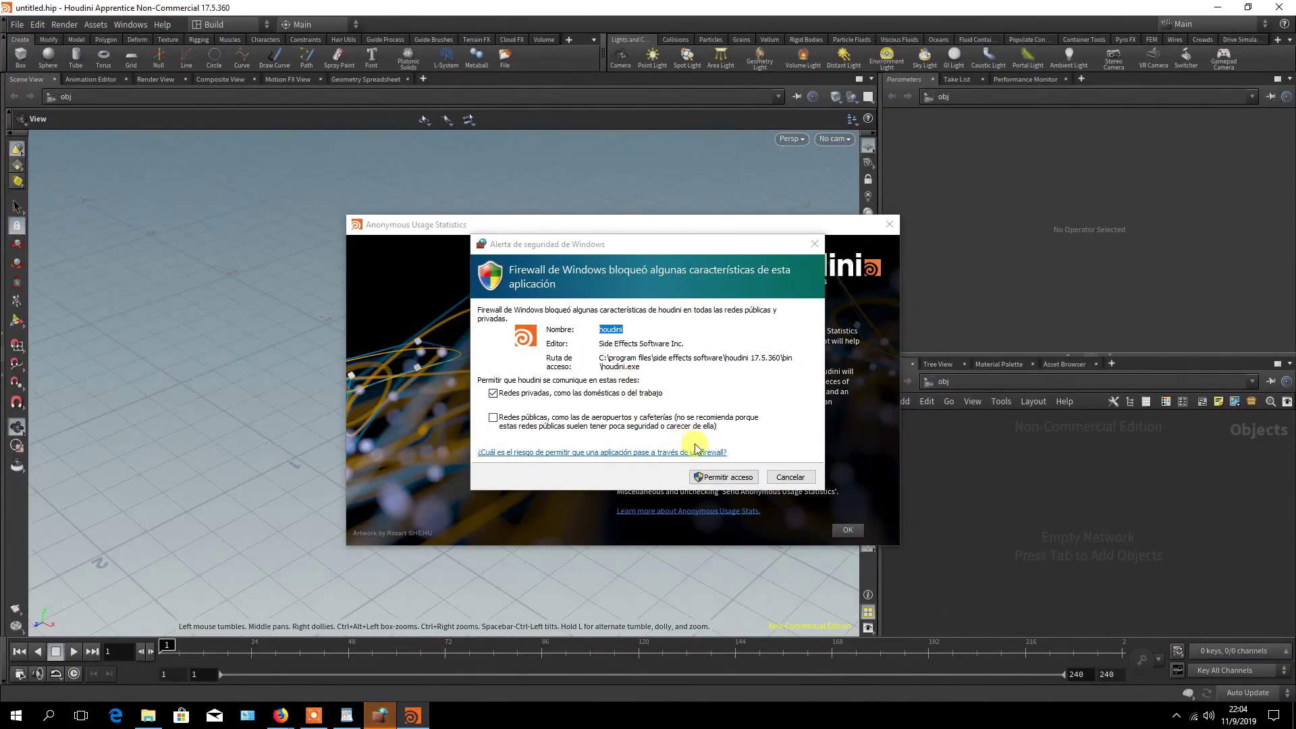
left_click(726, 477)
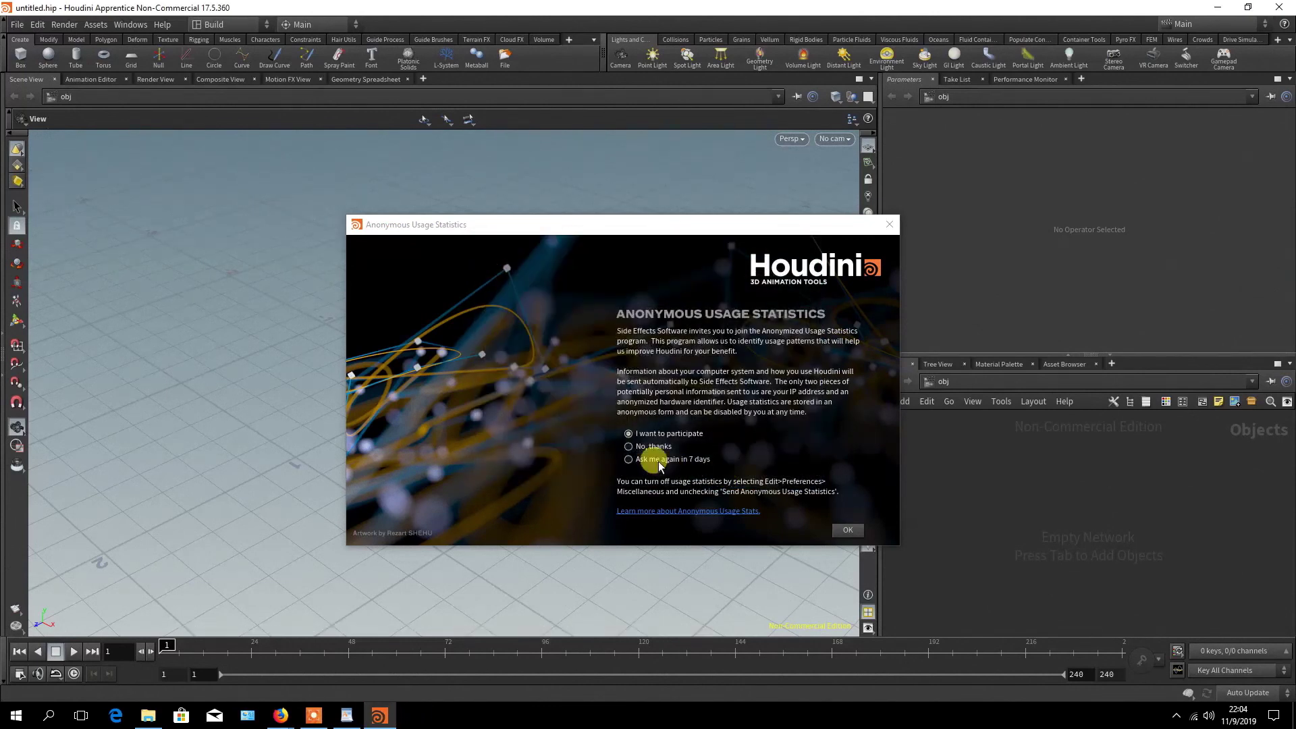
Decline to participate in the anonymous usage statistics and close the Start Here window.
left_click(628, 446)
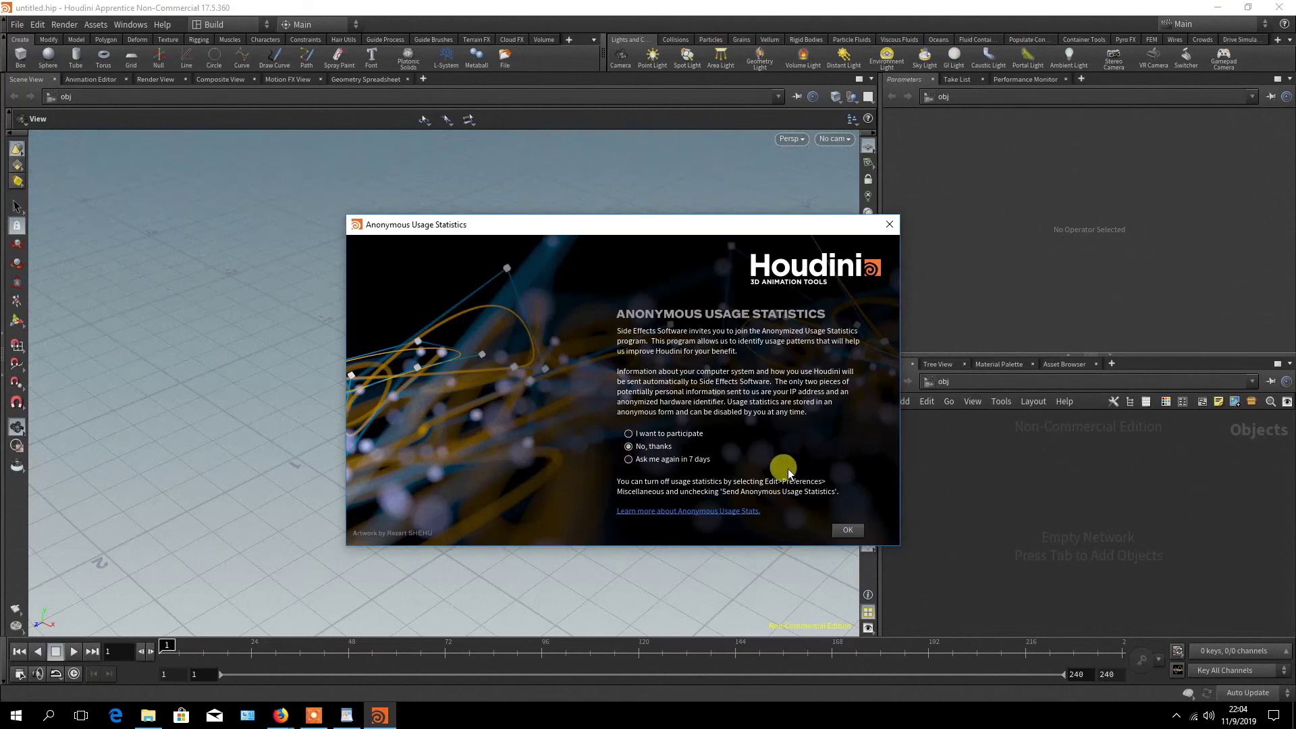
left_click(846, 527)
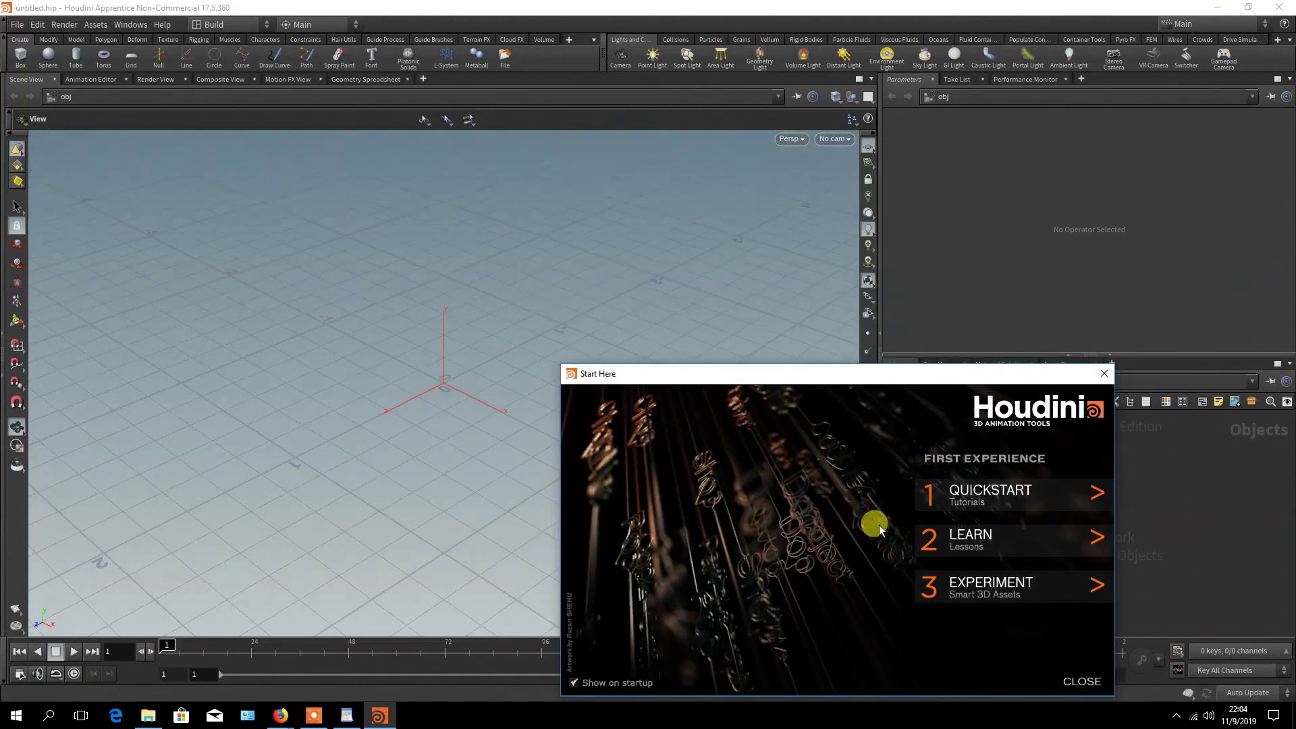
left_click(1077, 682)
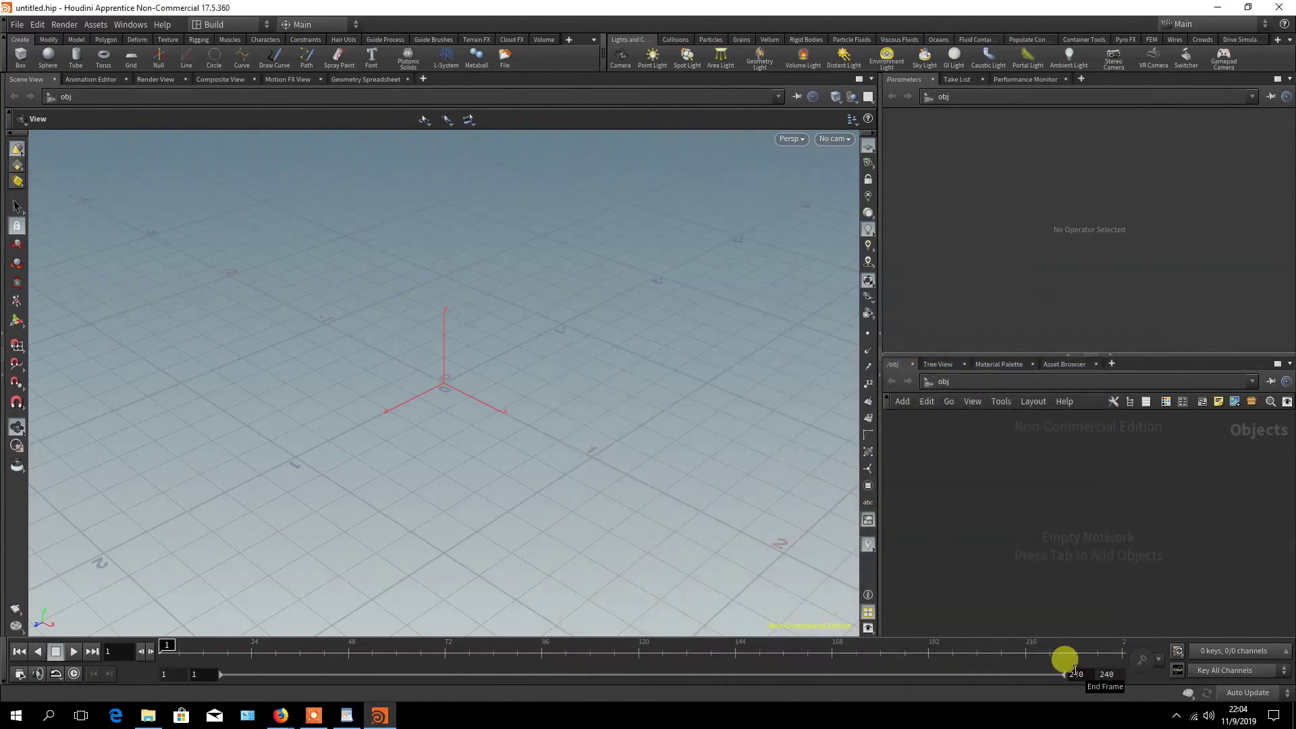